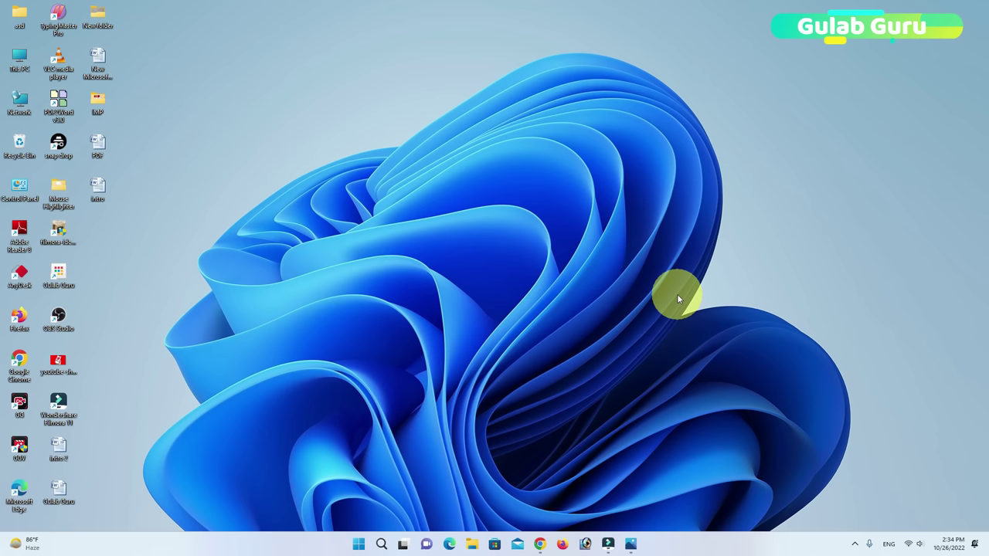
- Create a New Microsoft Word Document on the desktop, move its icon, then close Word
{"action": "right_click", "coordinate": [600, 182]}
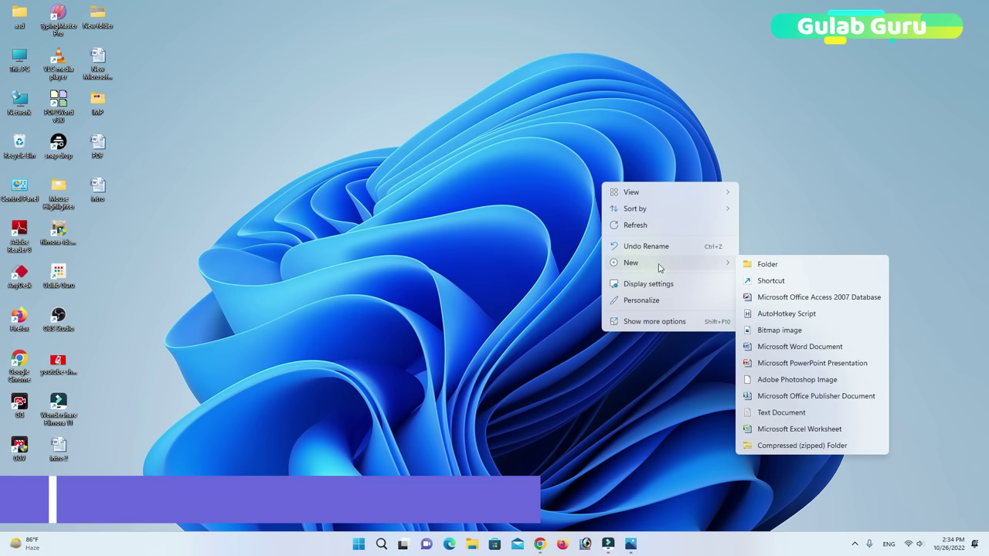
{"action": "mouse_move", "coordinate": [630, 262]}
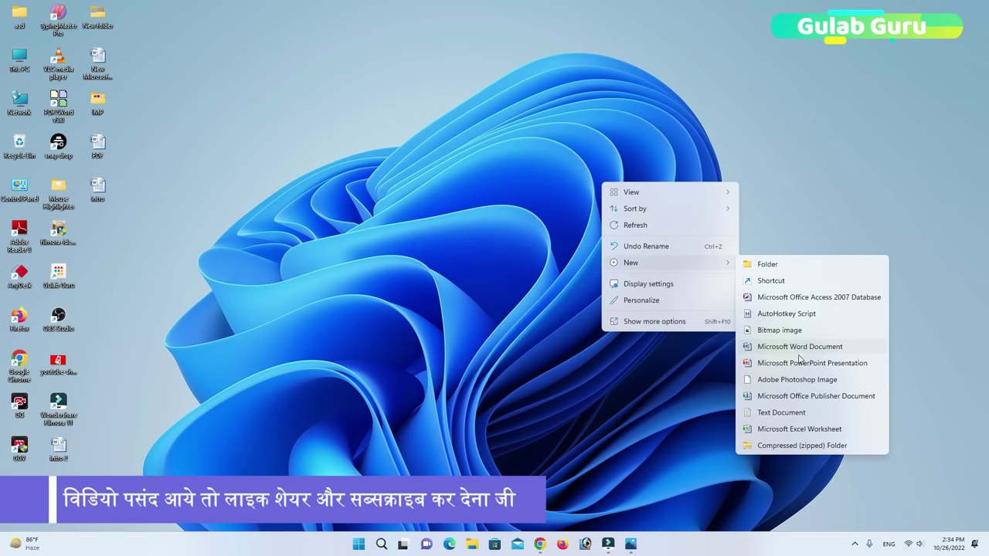
{"action": "left_click", "coordinate": [800, 346]}
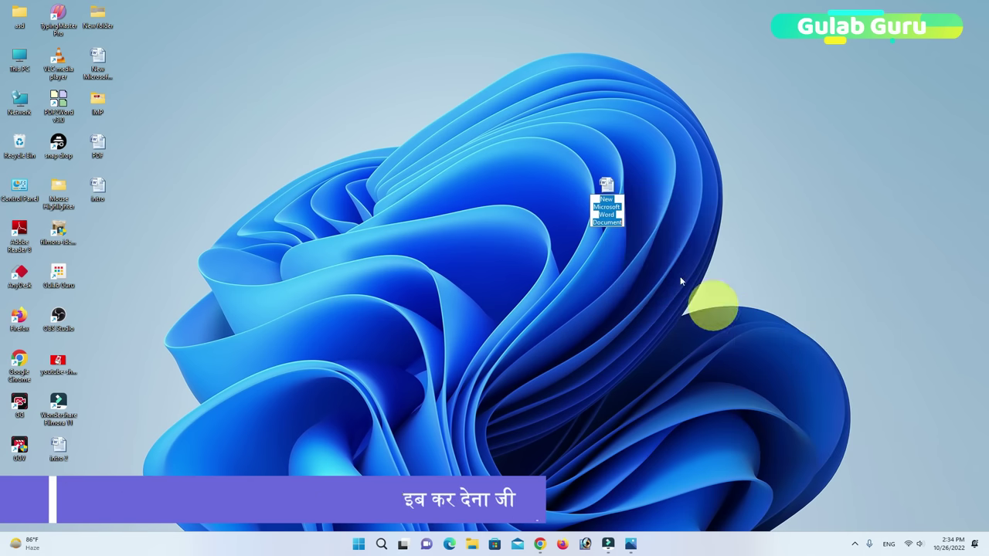
{"action": "left_click_drag", "start_coordinate": [610, 187], "coordinate": [487, 150]}
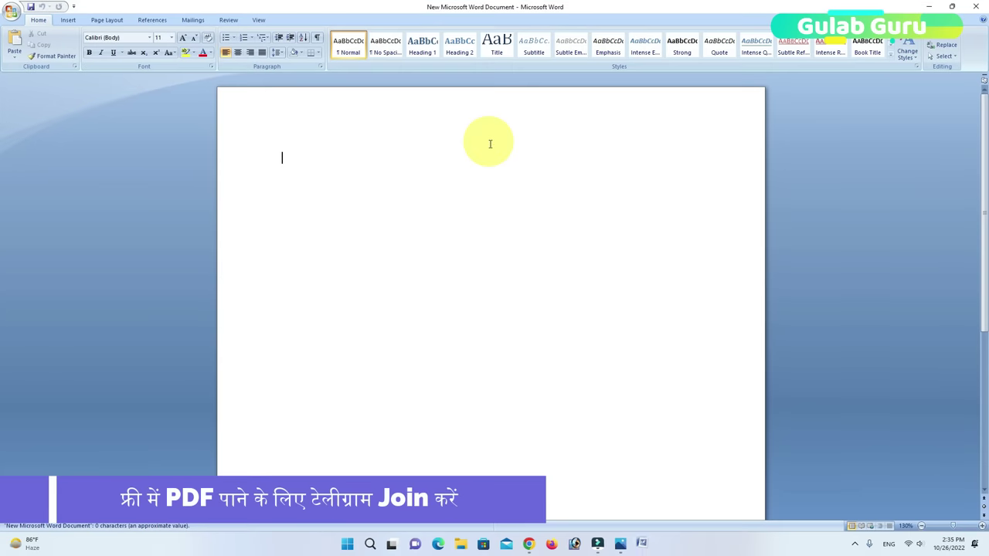
{"action": "left_click", "coordinate": [975, 6]}
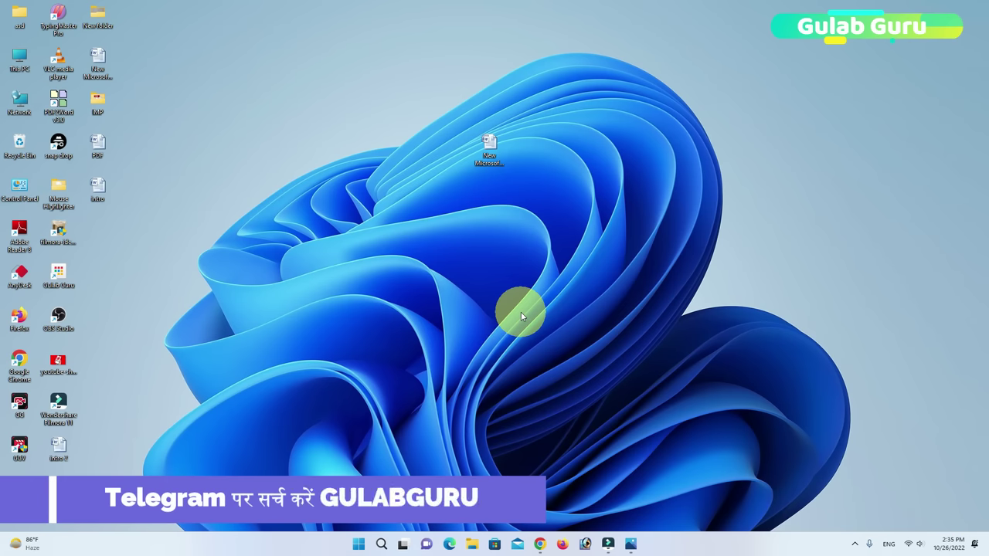
- Launch Word with winword from the Run dialog, then close the blank Document1 window
{"action": "key", "text": "super+r"}
{"action": "mouse_move", "coordinate": [124, 430]}
{"action": "left_mouse_down"}
{"action": "mouse_move", "coordinate": [457, 352]}
{"action": "mouse_move", "coordinate": [543, 225]}
{"action": "left_mouse_up"}
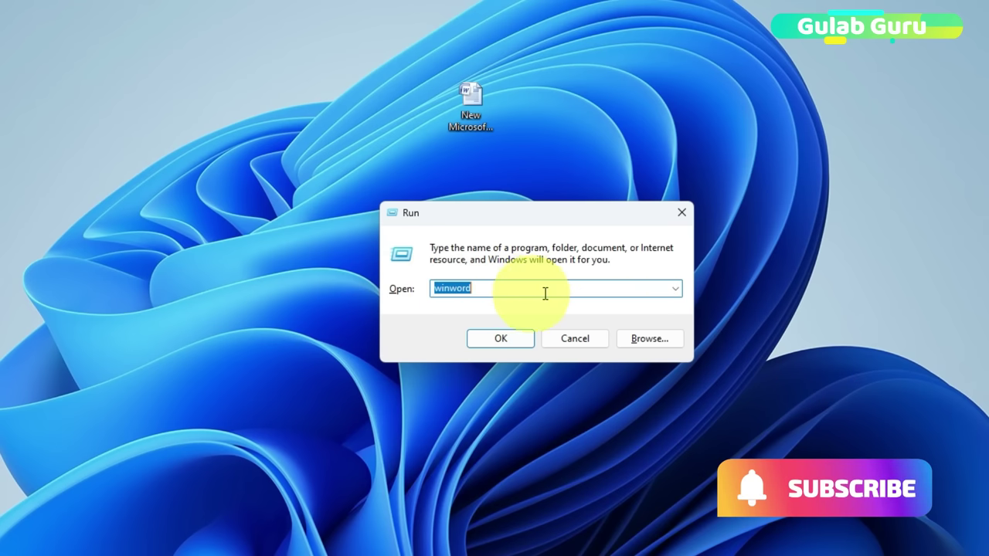
{"action": "left_click", "coordinate": [506, 338]}
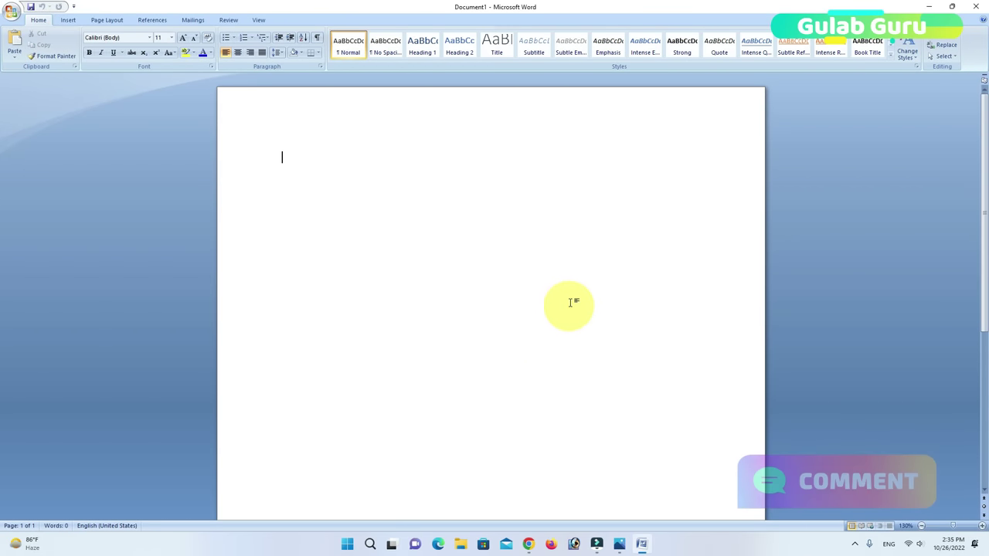
{"action": "left_click", "coordinate": [975, 12]}
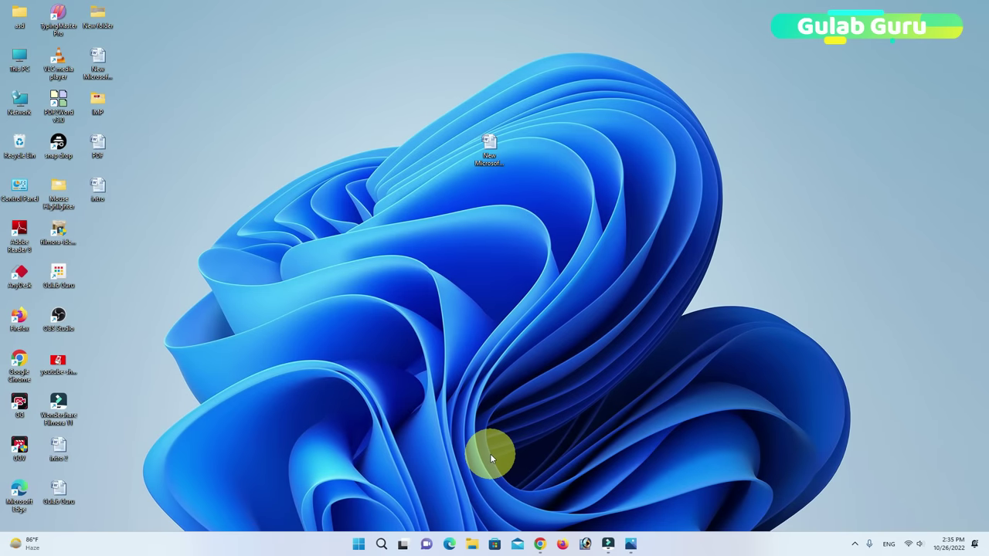
{"action": "left_click", "coordinate": [358, 545]}
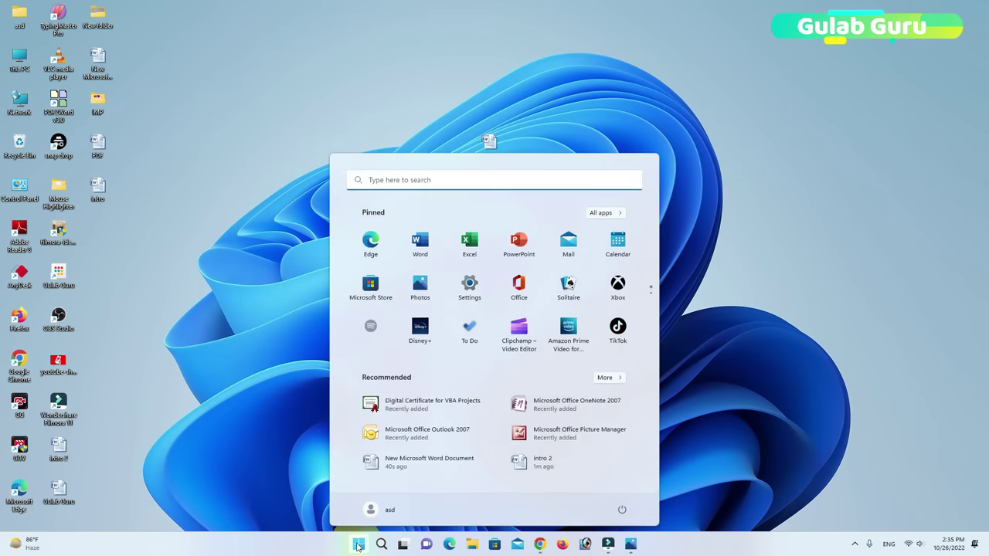
{"action": "left_click", "coordinate": [405, 179]}
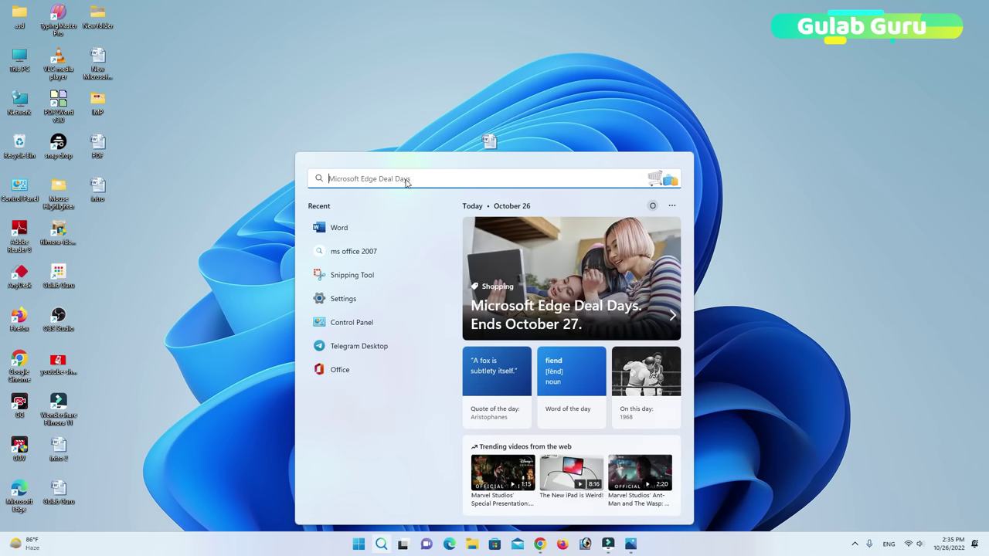
{"action": "type", "text": "ms o"}
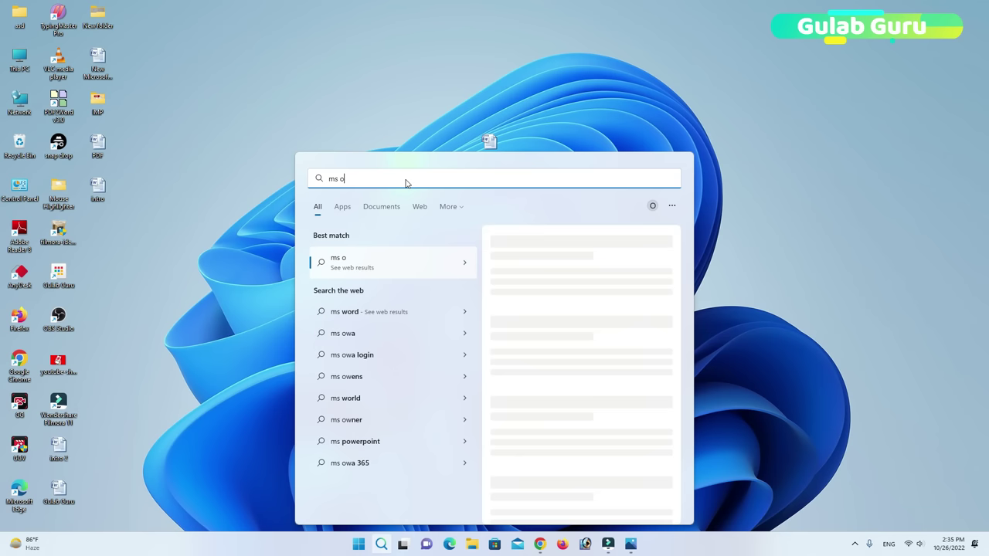
{"action": "key", "text": "BackSpace"}
{"action": "type", "text": "word"}
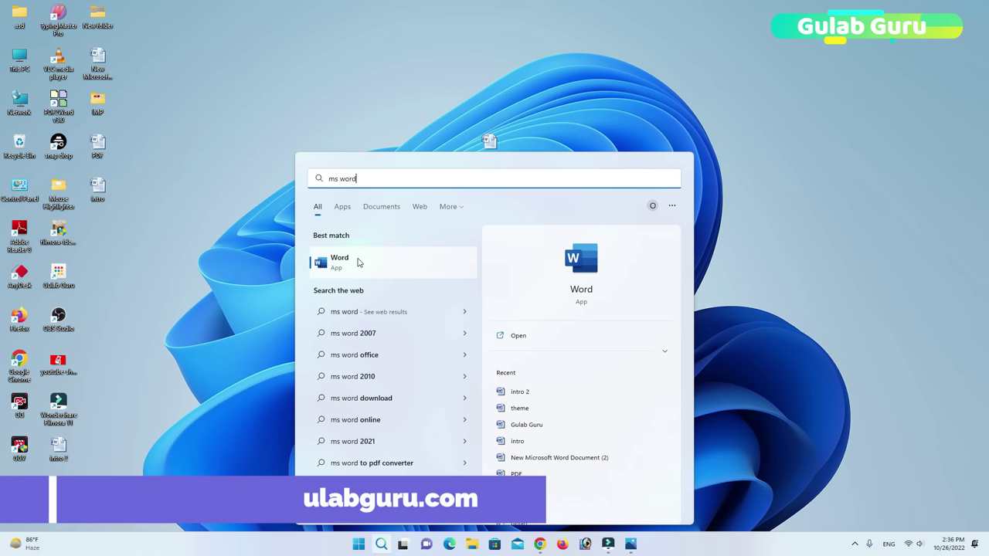
{"action": "left_click", "coordinate": [599, 136]}
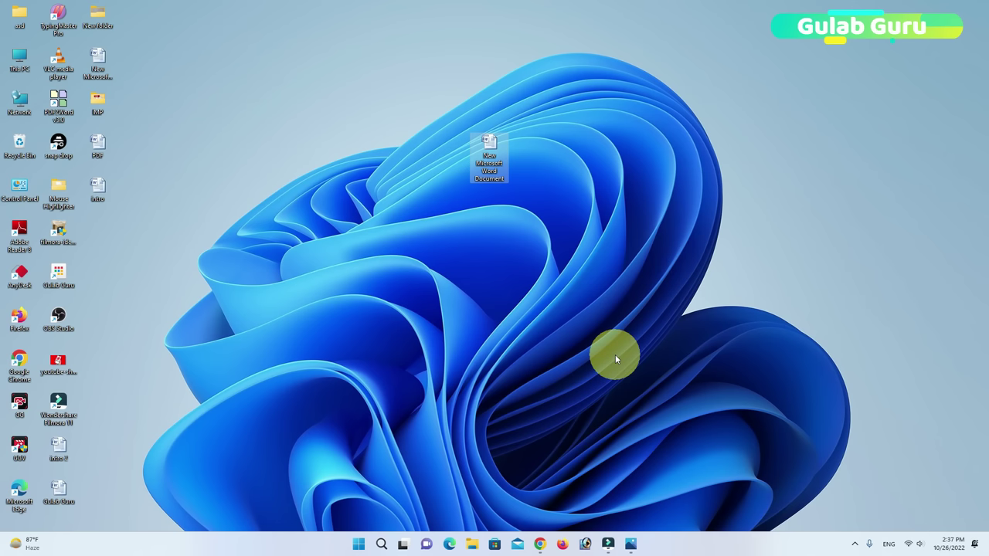
- Open the Start menu, opening and closing the search panel twice
{"action": "left_click", "coordinate": [359, 544]}
{"action": "left_click", "coordinate": [400, 179]}
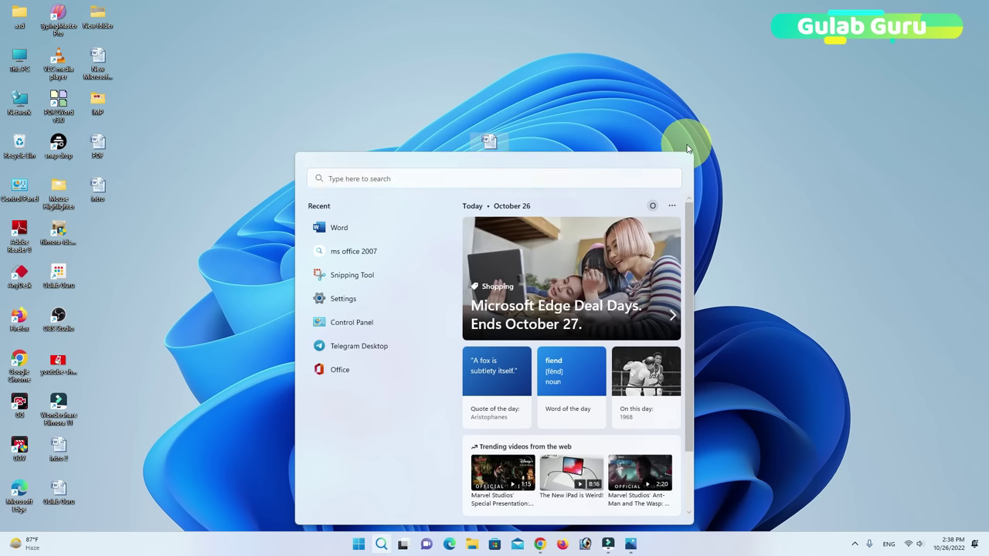
{"action": "left_click", "coordinate": [684, 145]}
{"action": "left_click", "coordinate": [358, 546]}
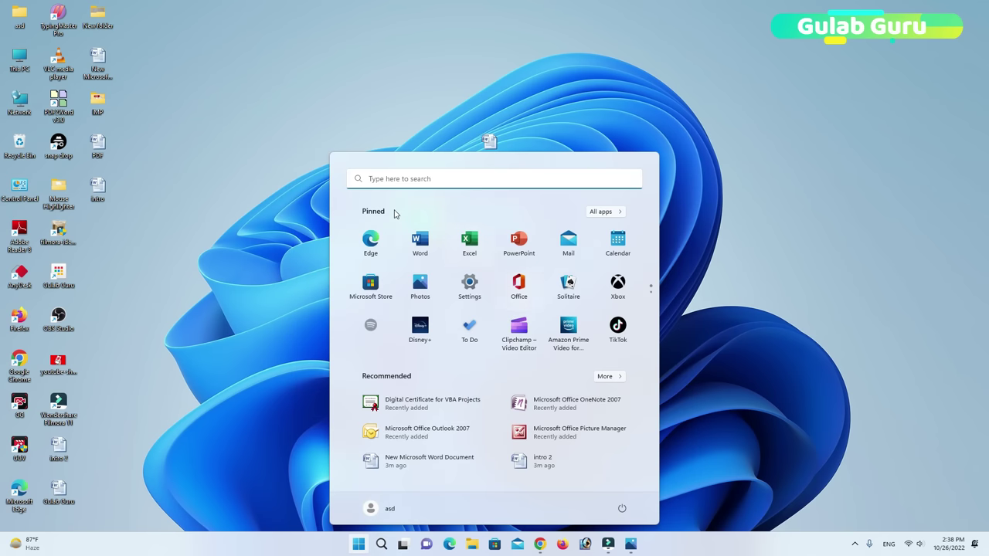
{"action": "left_click", "coordinate": [410, 178]}
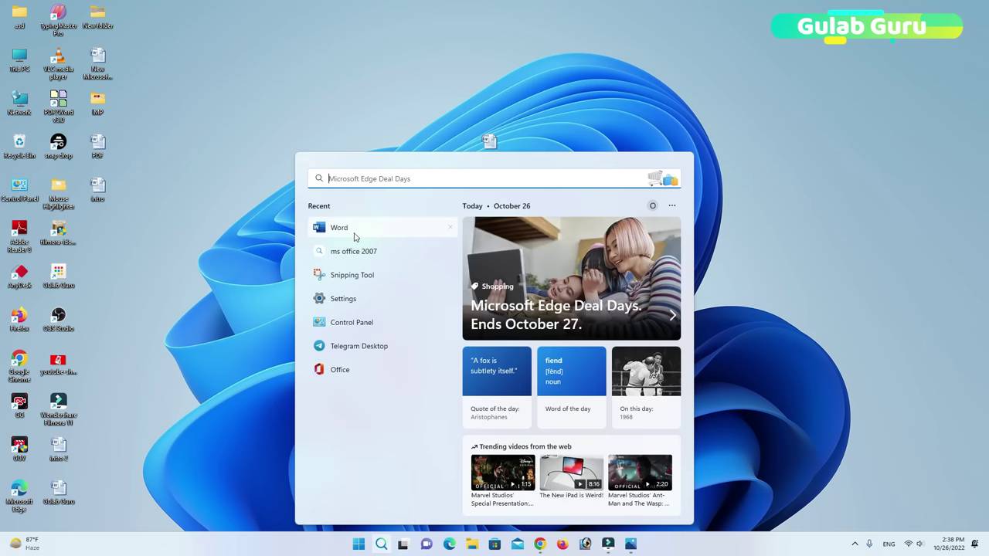
{"action": "left_click", "coordinate": [737, 186]}
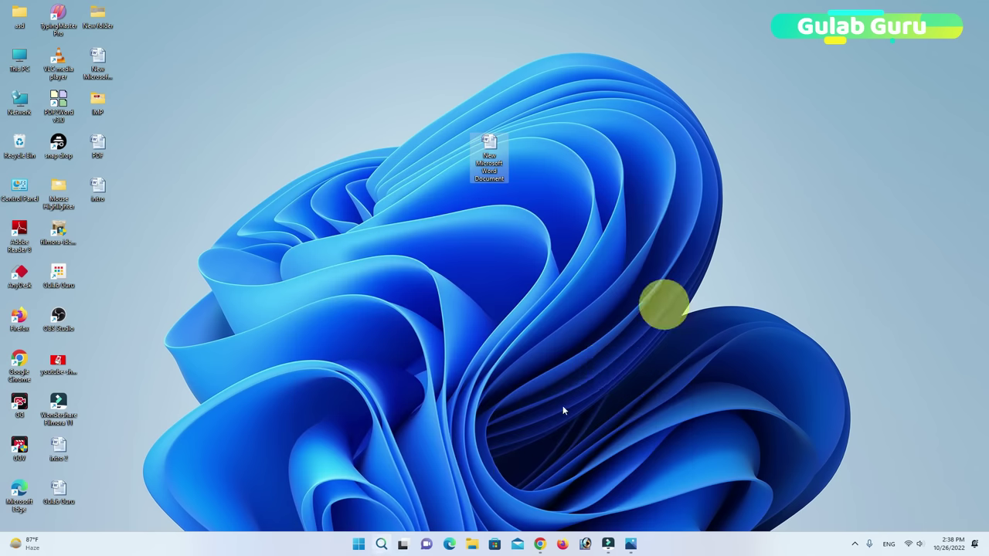
{"action": "left_click", "coordinate": [358, 546]}
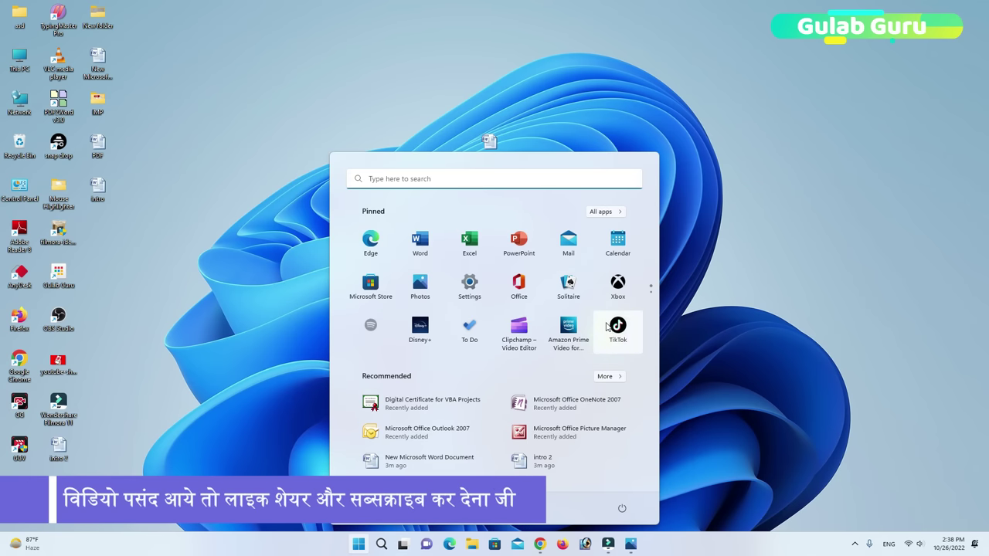
- Pin Microsoft Office Access 2007 to Start from the full Recommended list
{"action": "scroll", "coordinate": [607, 326], "scroll_direction": "down", "scroll_amount": 1}
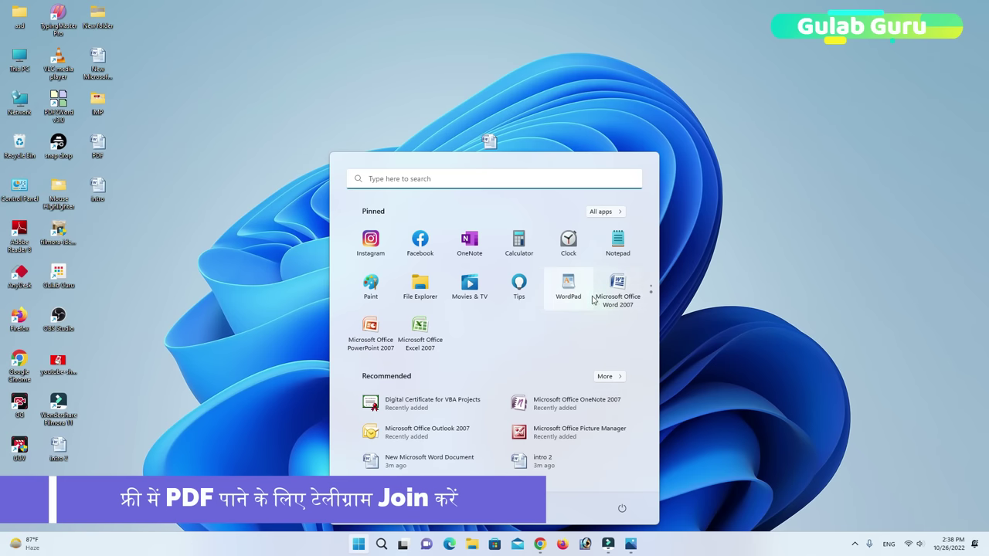
{"action": "left_click", "coordinate": [608, 378]}
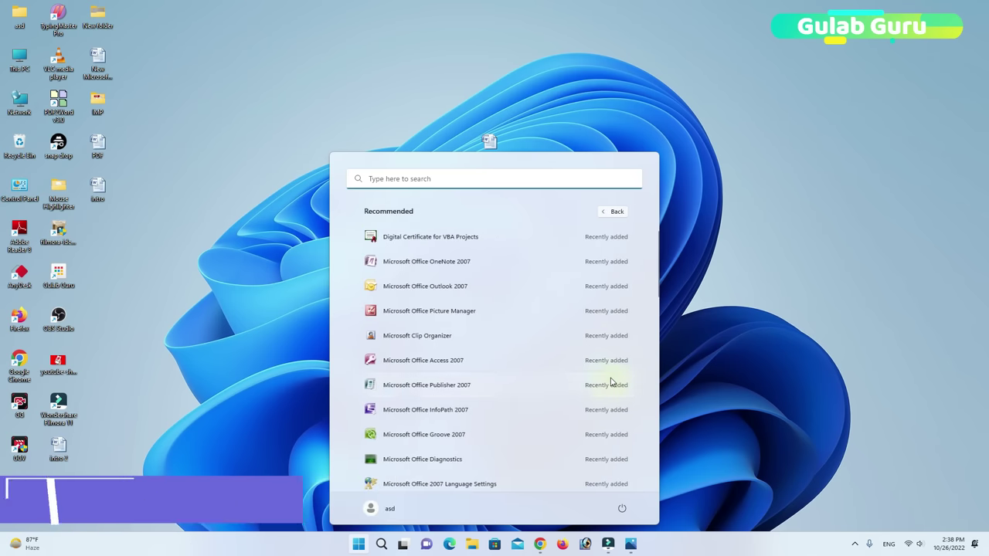
{"action": "right_click", "coordinate": [448, 361]}
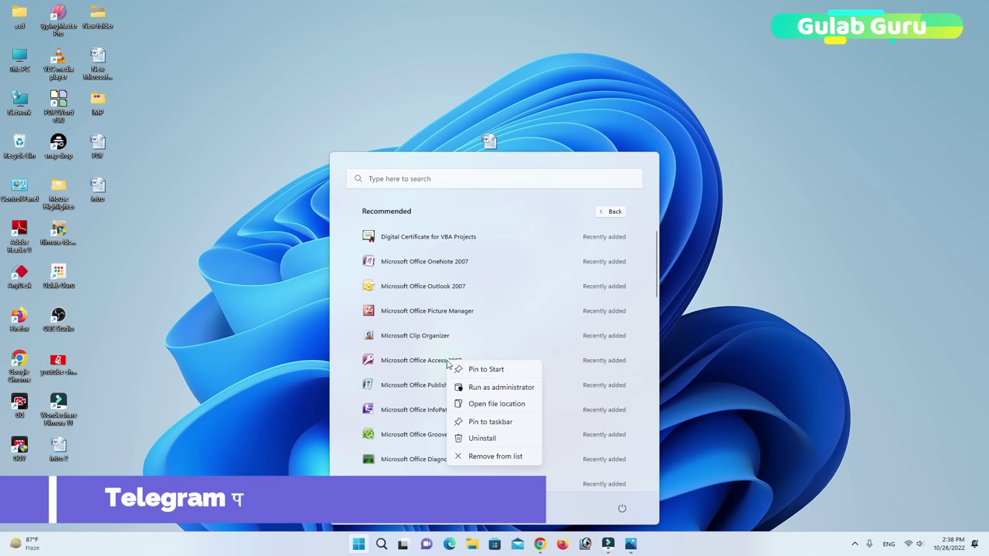
{"action": "left_click", "coordinate": [486, 370]}
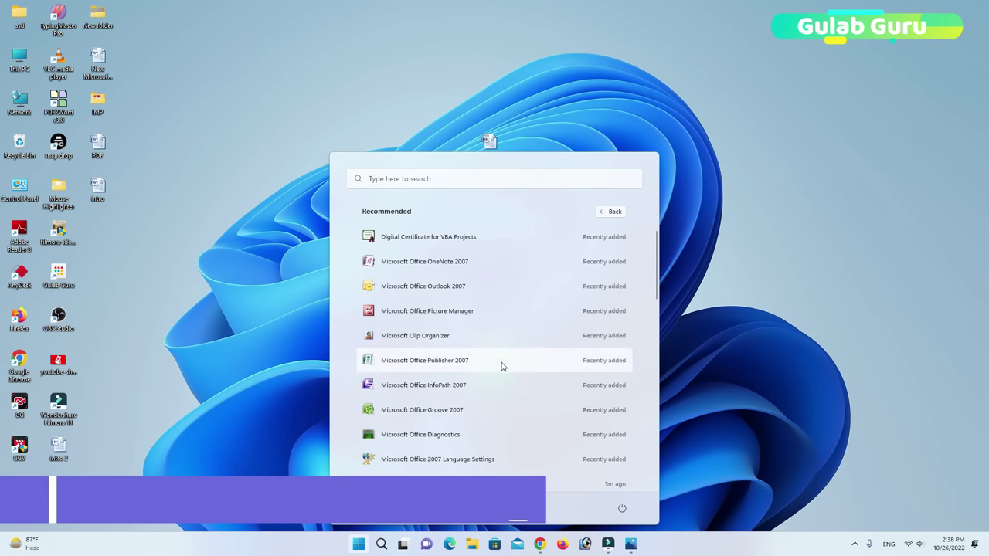
{"action": "left_click", "coordinate": [613, 212]}
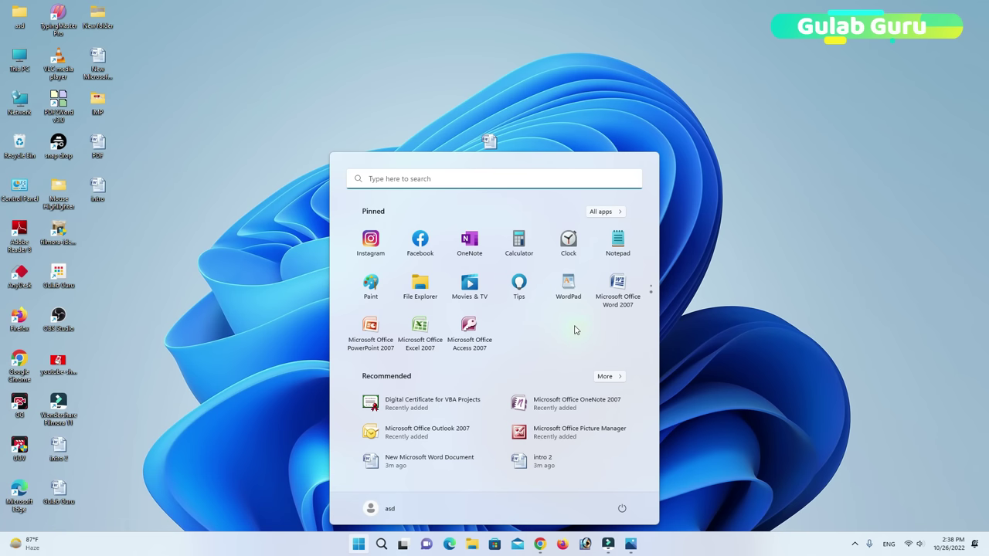
- Open Notepad from the pinned apps, then close it to reveal the blank Word document
{"action": "scroll", "coordinate": [617, 289], "scroll_direction": "up", "scroll_amount": 1}
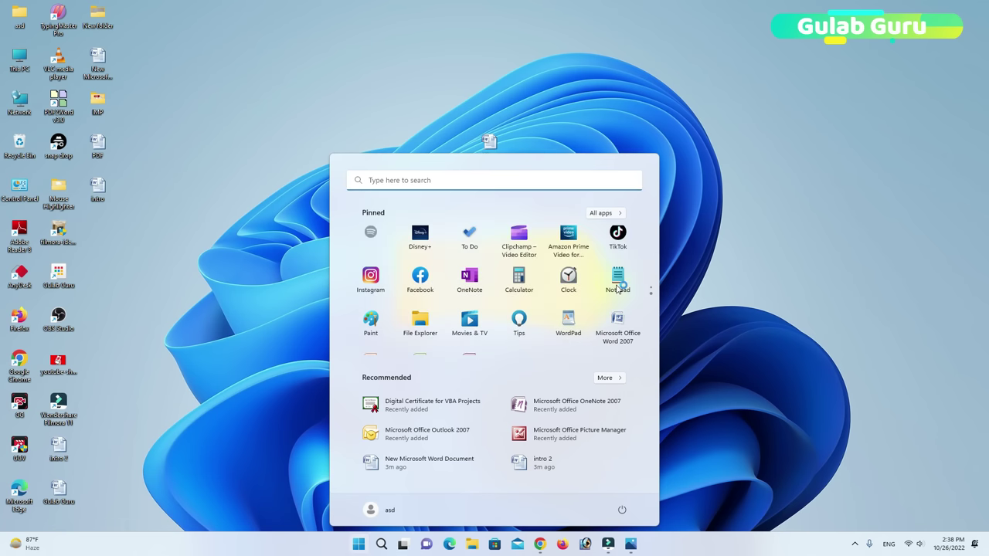
{"action": "left_click", "coordinate": [618, 278]}
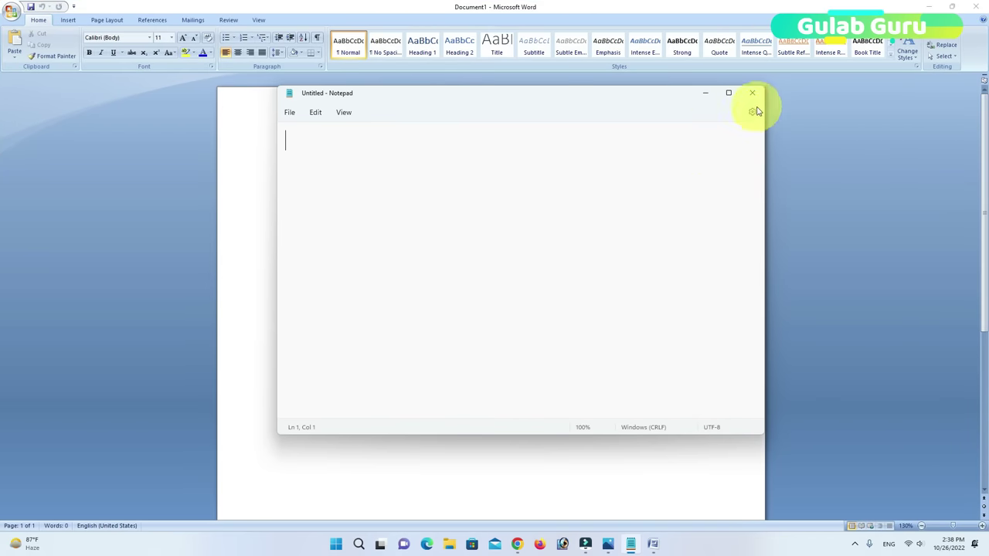
{"action": "left_click", "coordinate": [751, 93]}
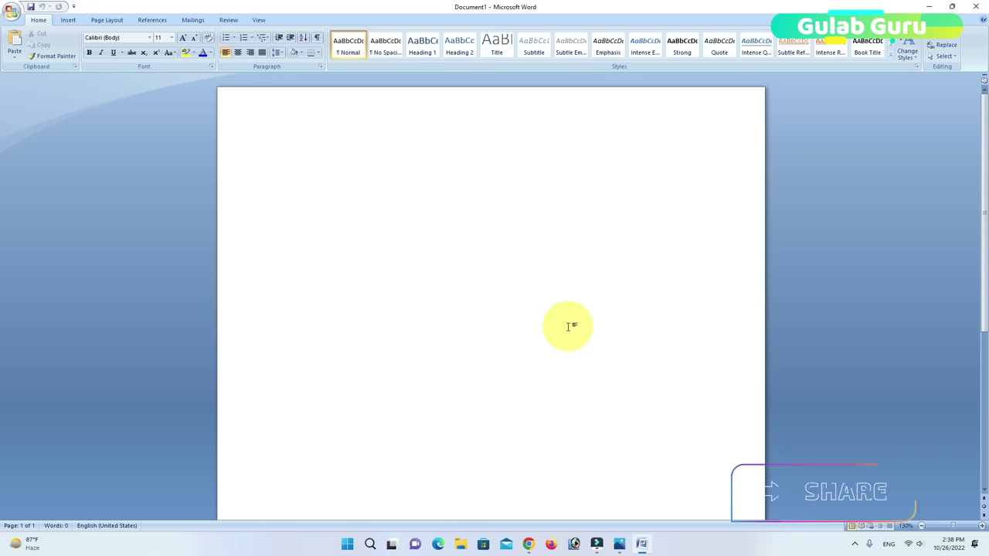
- Restore down the Word window, centre it, and resize its corners and edges to nearly fill the screen
{"action": "left_click", "coordinate": [951, 6]}
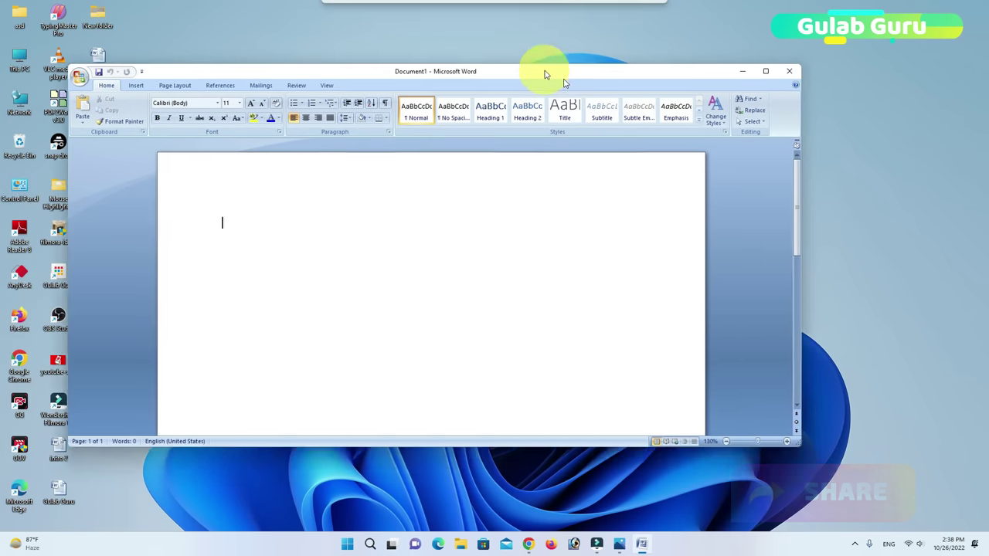
{"action": "left_click_drag", "start_coordinate": [497, 21], "coordinate": [631, 76]}
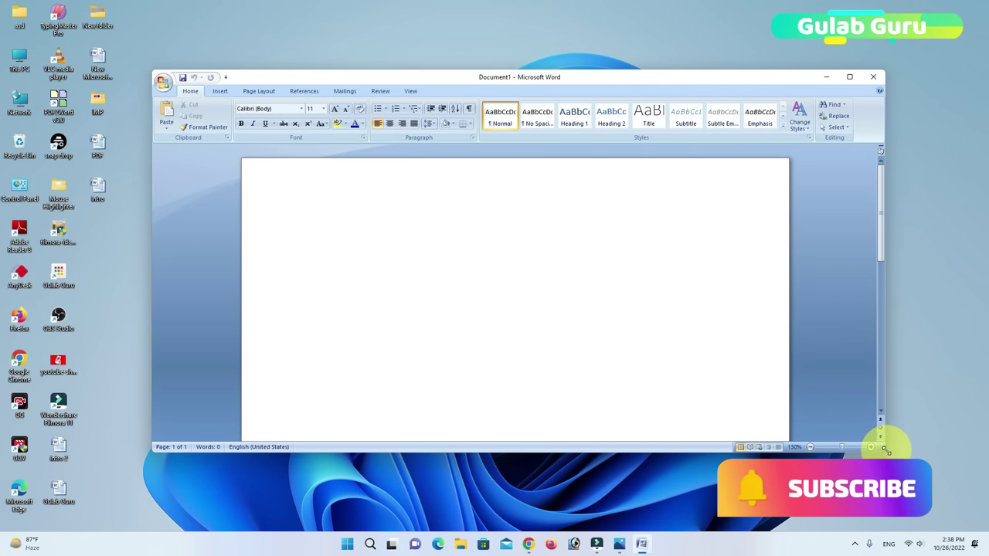
{"action": "left_click_drag", "start_coordinate": [883, 450], "coordinate": [957, 523]}
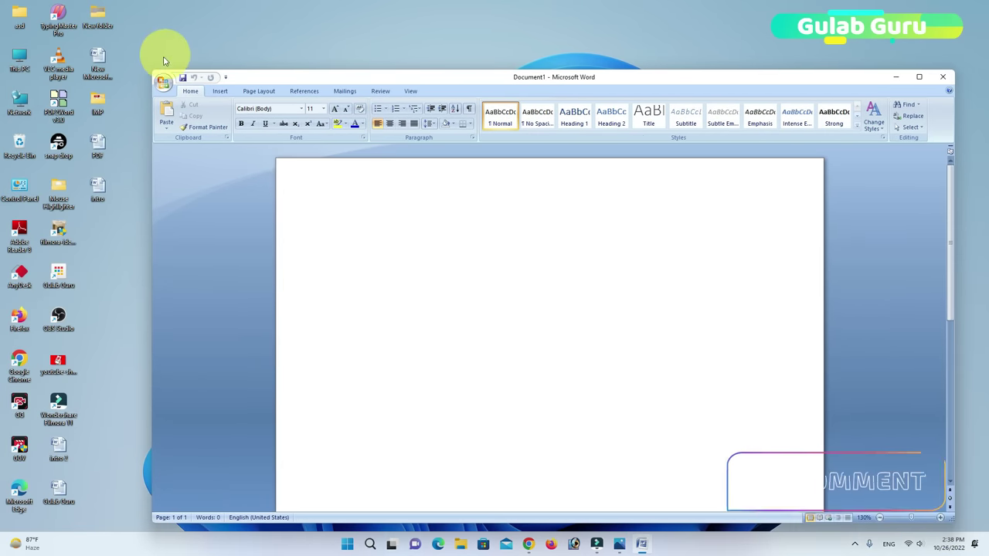
{"action": "left_click_drag", "start_coordinate": [151, 71], "coordinate": [108, 32]}
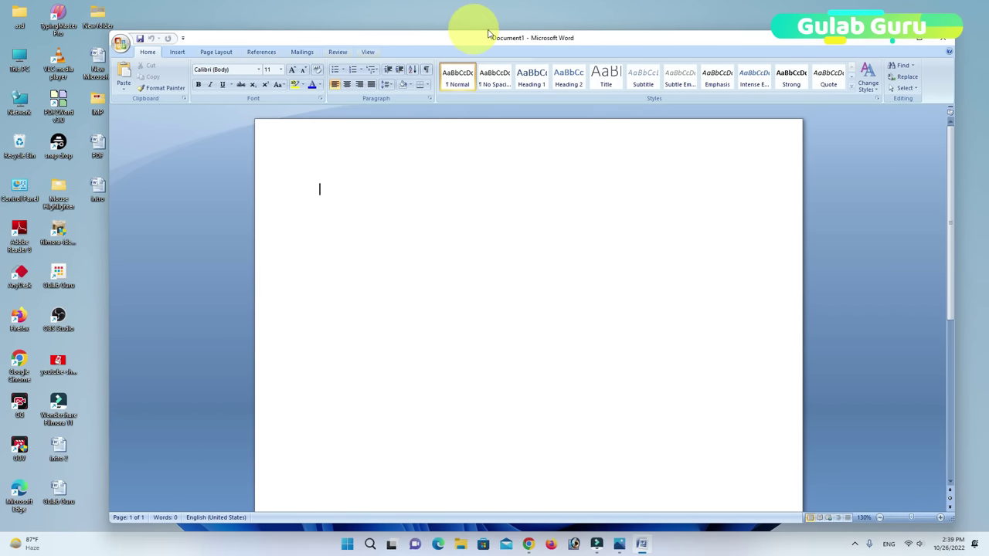
{"action": "left_click_drag", "start_coordinate": [614, 44], "coordinate": [600, 37]}
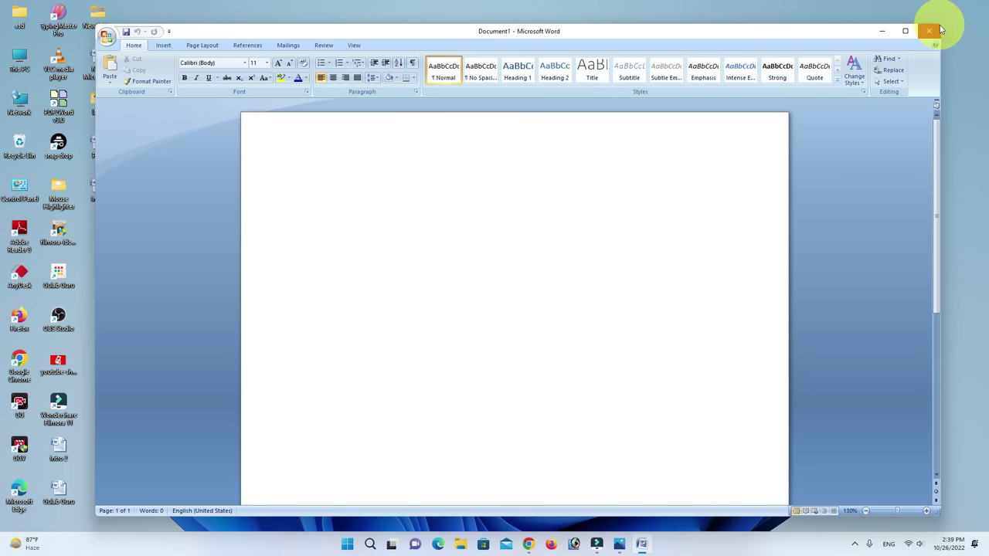
{"action": "mouse_move", "coordinate": [940, 23]}
{"action": "left_mouse_down"}
{"action": "mouse_move", "coordinate": [834, 158]}
{"action": "mouse_move", "coordinate": [911, 33]}
{"action": "mouse_move", "coordinate": [882, 71]}
{"action": "mouse_move", "coordinate": [924, 35]}
{"action": "left_mouse_up"}
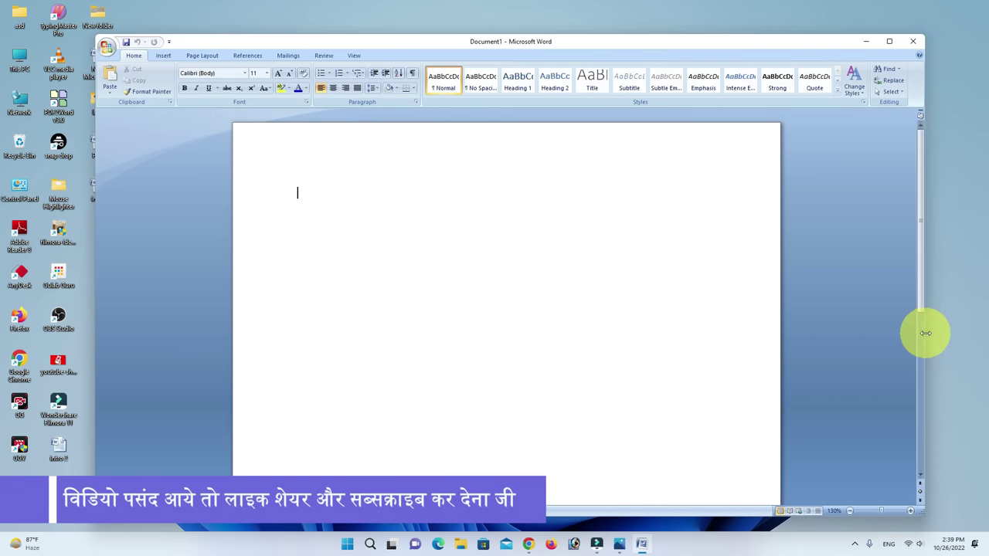
{"action": "left_click_drag", "start_coordinate": [925, 333], "coordinate": [907, 299]}
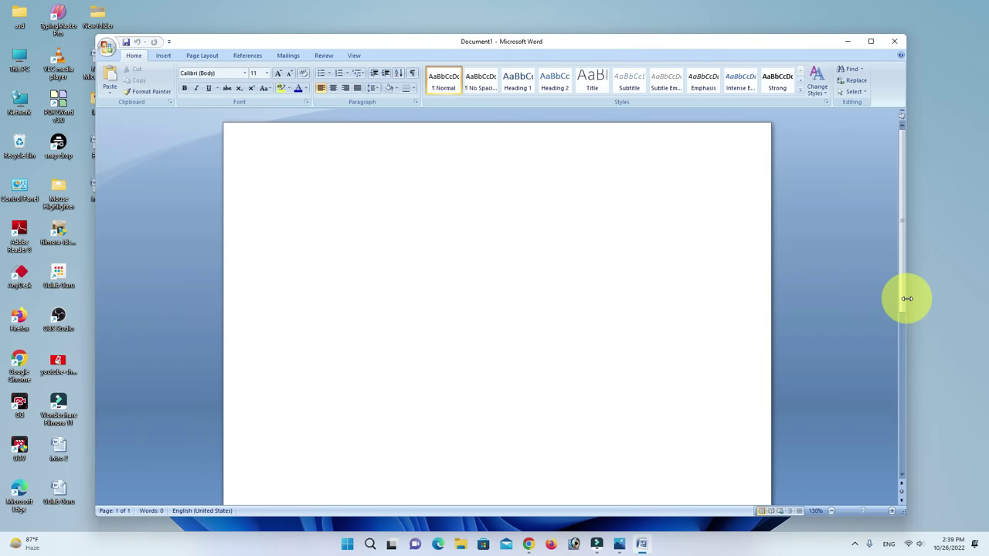
- Shorten, then lengthen the Word window by its bottom edge, and nudge it slightly left
{"action": "mouse_move", "coordinate": [570, 516]}
{"action": "left_mouse_down"}
{"action": "mouse_move", "coordinate": [593, 251]}
{"action": "mouse_move", "coordinate": [608, 494]}
{"action": "left_mouse_up"}
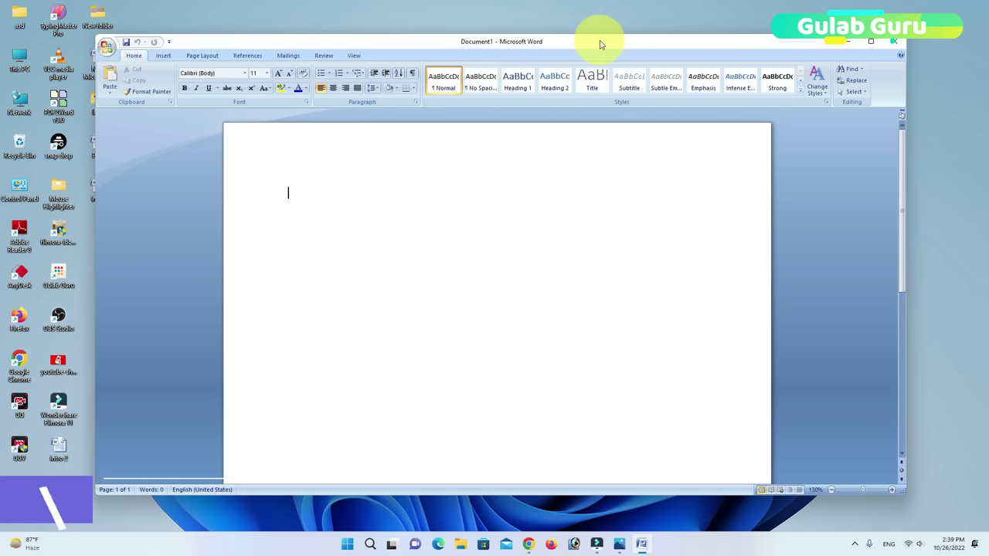
{"action": "left_click_drag", "start_coordinate": [600, 44], "coordinate": [610, 41]}
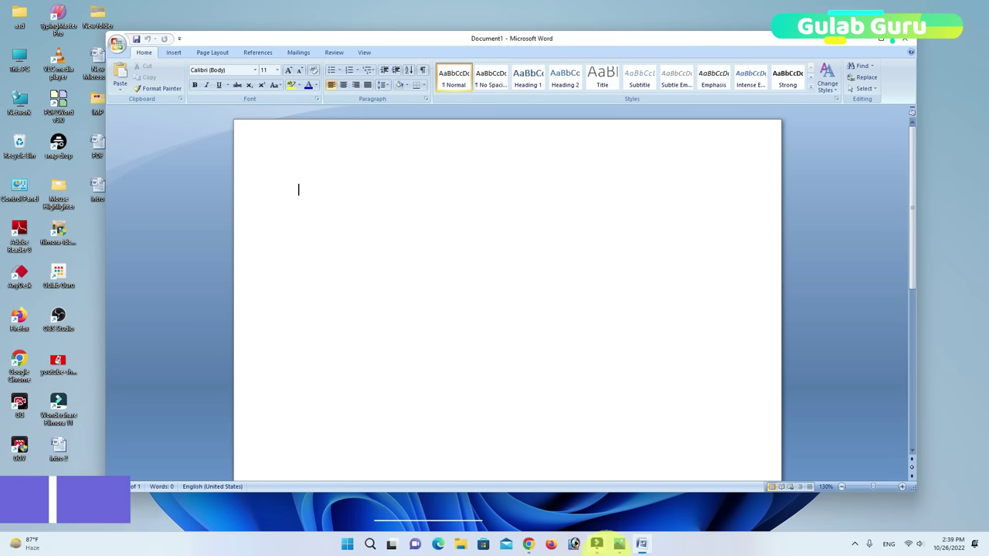
{"action": "left_click_drag", "start_coordinate": [617, 492], "coordinate": [615, 520]}
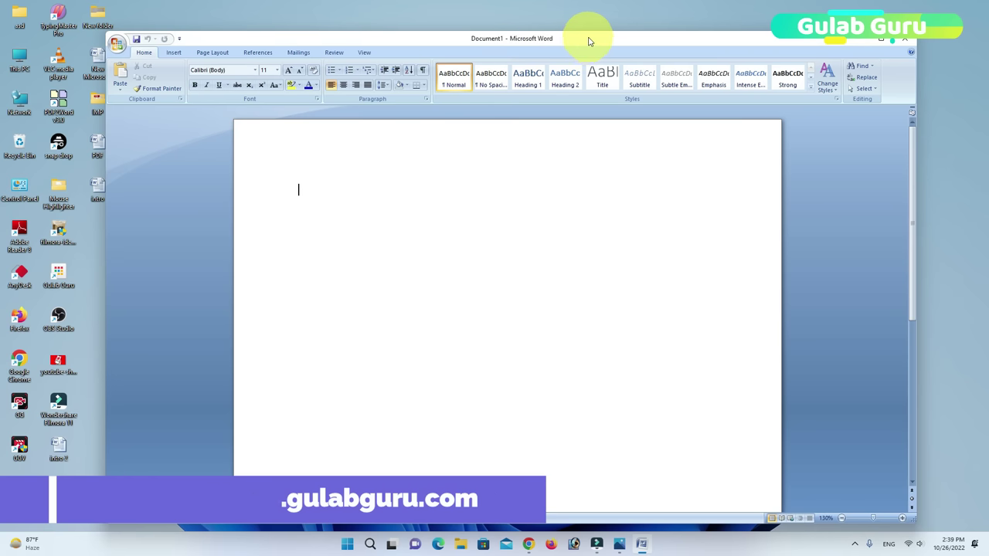
{"action": "left_click_drag", "start_coordinate": [589, 41], "coordinate": [568, 44]}
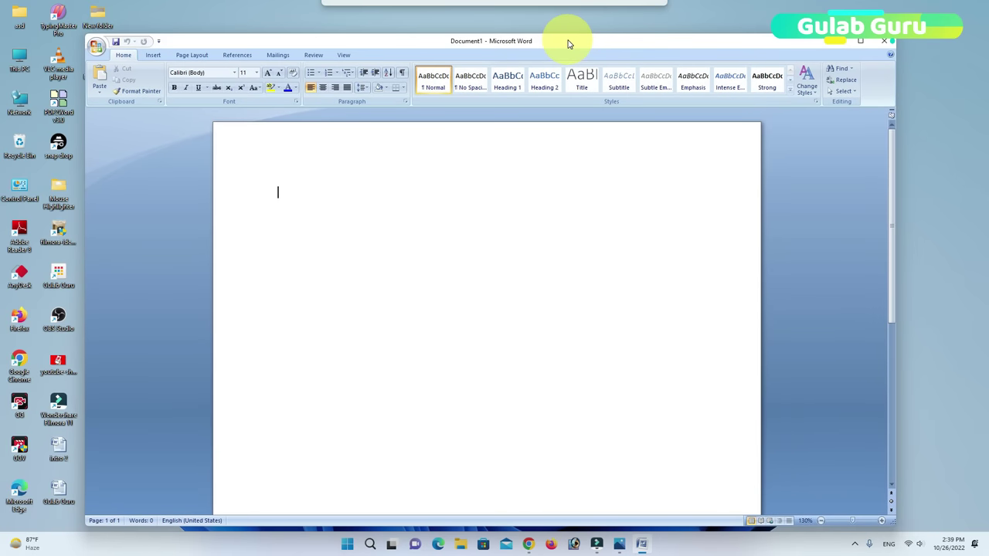
{"action": "left_click_drag", "start_coordinate": [568, 44], "coordinate": [567, 43]}
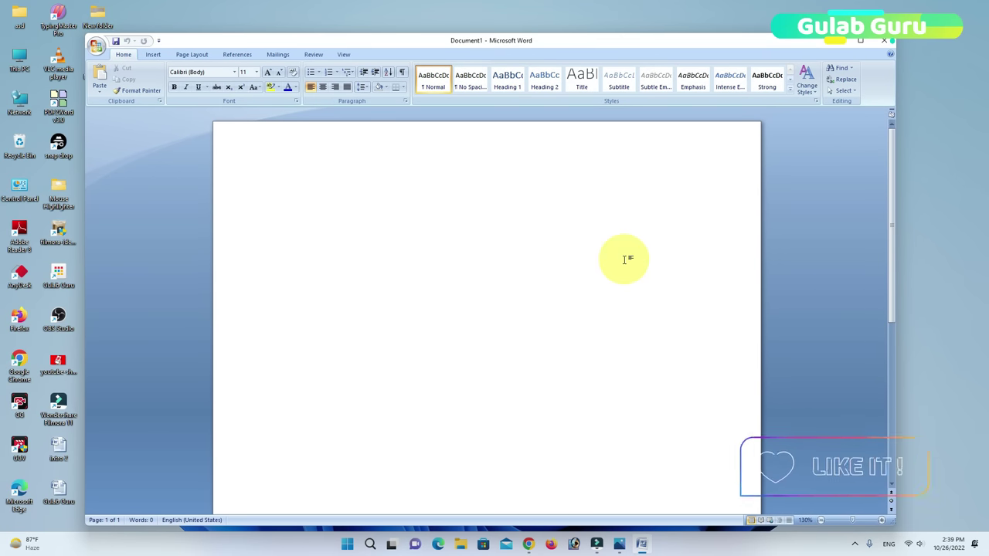
{"action": "scroll", "coordinate": [626, 260], "scroll_direction": "down", "scroll_amount": 1}
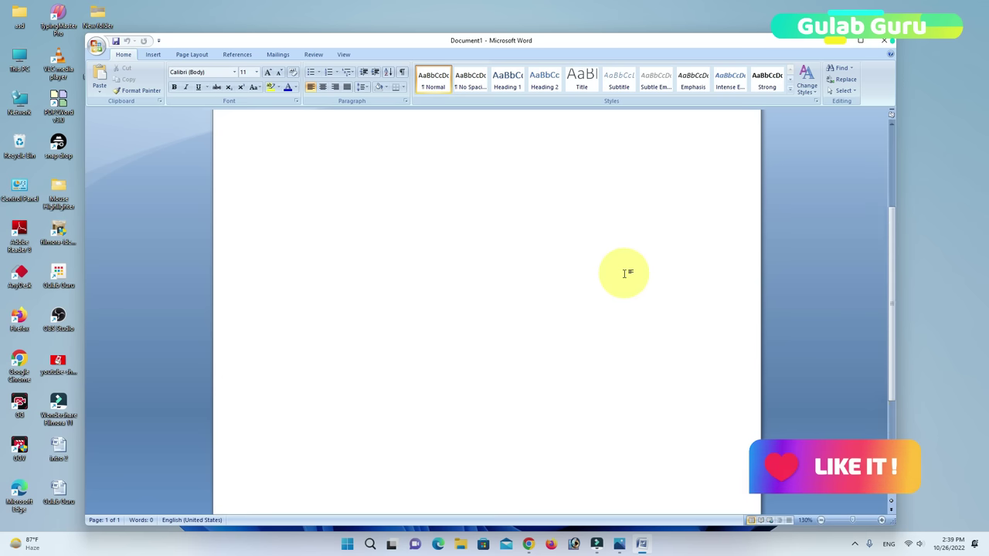
{"action": "scroll", "coordinate": [625, 266], "scroll_direction": "up", "scroll_amount": 1}
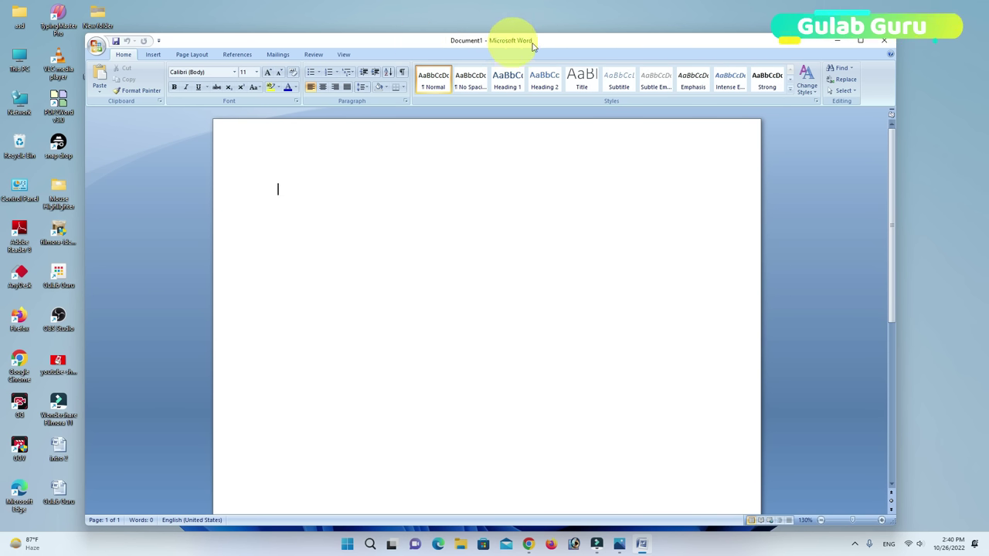
{"action": "left_click", "coordinate": [839, 42]}
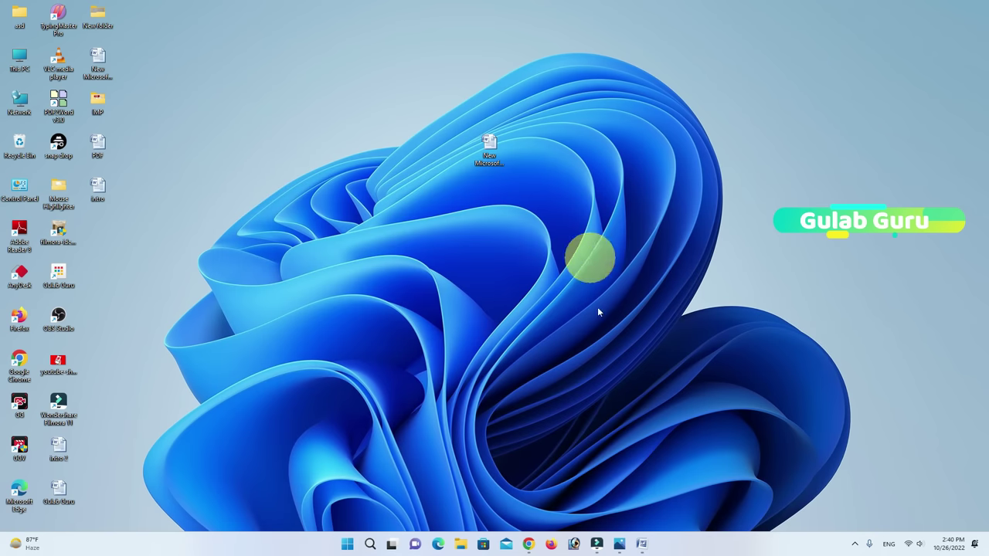
{"action": "left_click", "coordinate": [643, 546]}
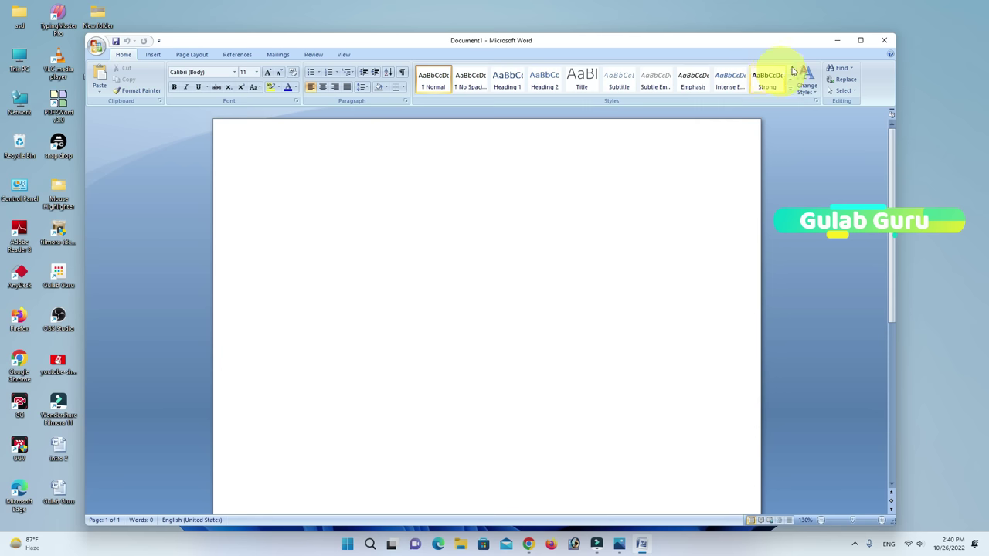
{"action": "mouse_move", "coordinate": [861, 41]}
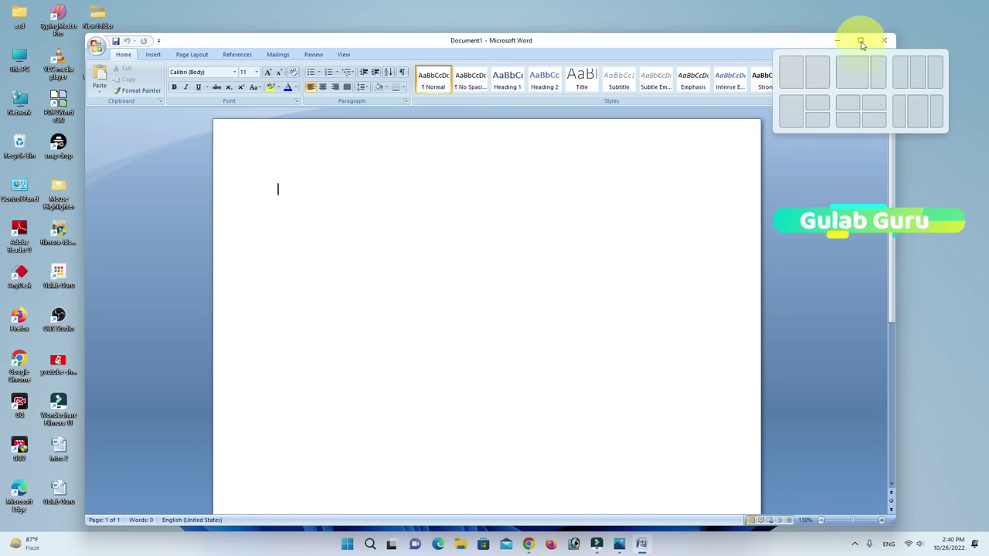
{"action": "left_click", "coordinate": [860, 41]}
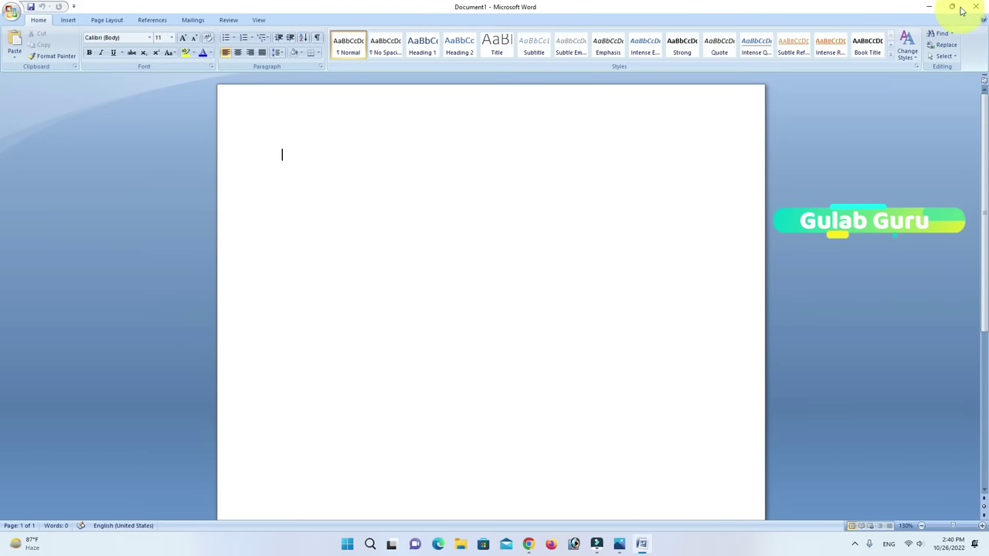
{"action": "left_click", "coordinate": [952, 7]}
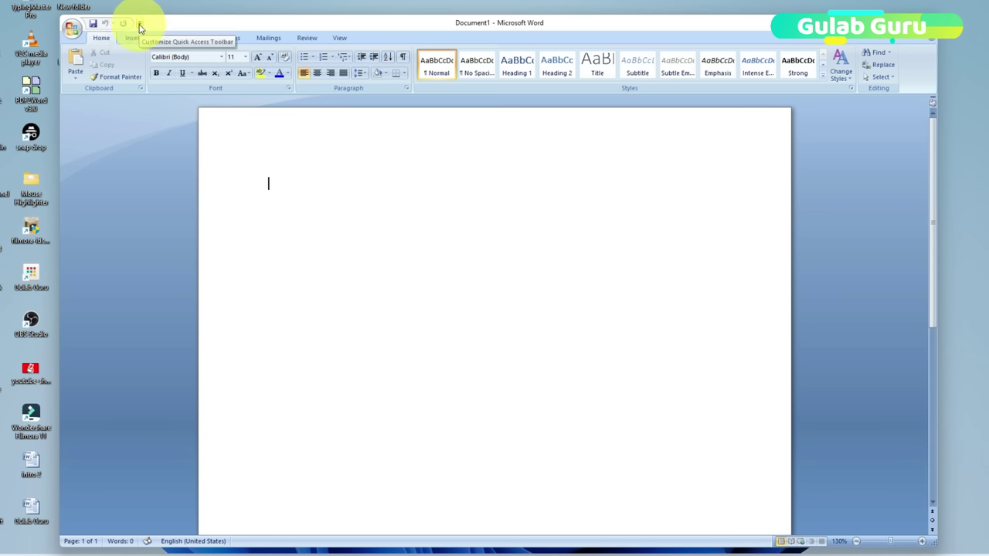
- Add Open to the Quick Access Toolbar, adding New and then removing it again
{"action": "left_click", "coordinate": [141, 29]}
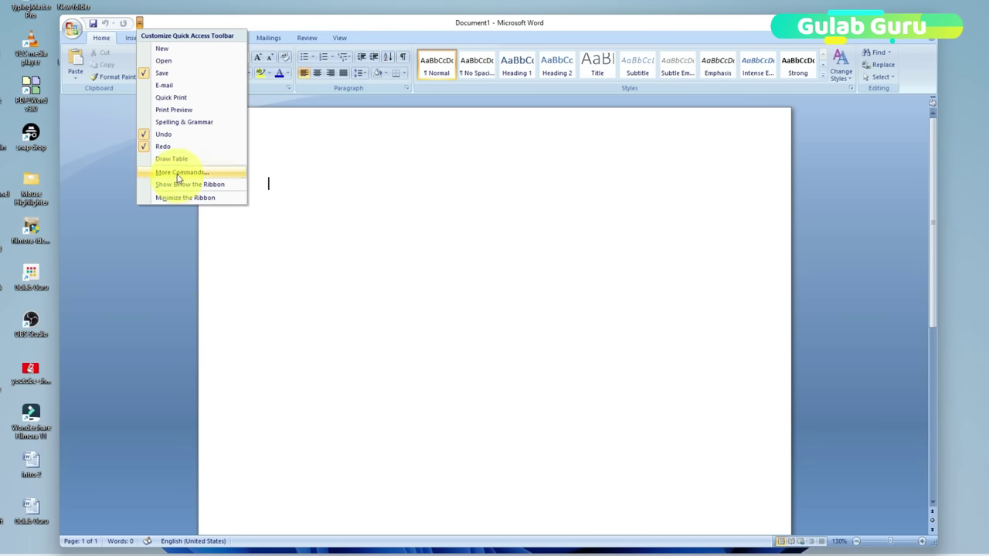
{"action": "left_click", "coordinate": [164, 61]}
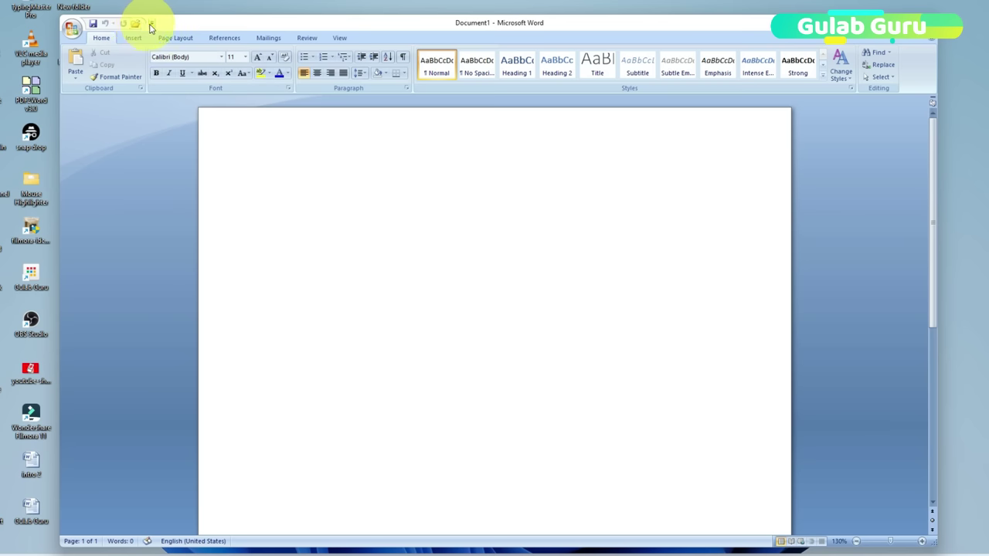
{"action": "left_click", "coordinate": [151, 25]}
{"action": "left_click", "coordinate": [174, 49]}
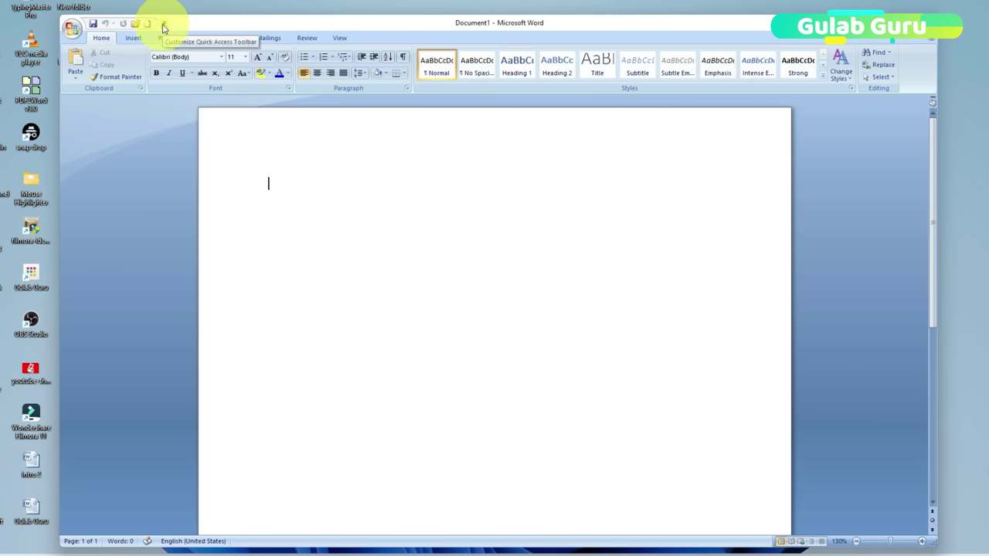
{"action": "left_click", "coordinate": [163, 27]}
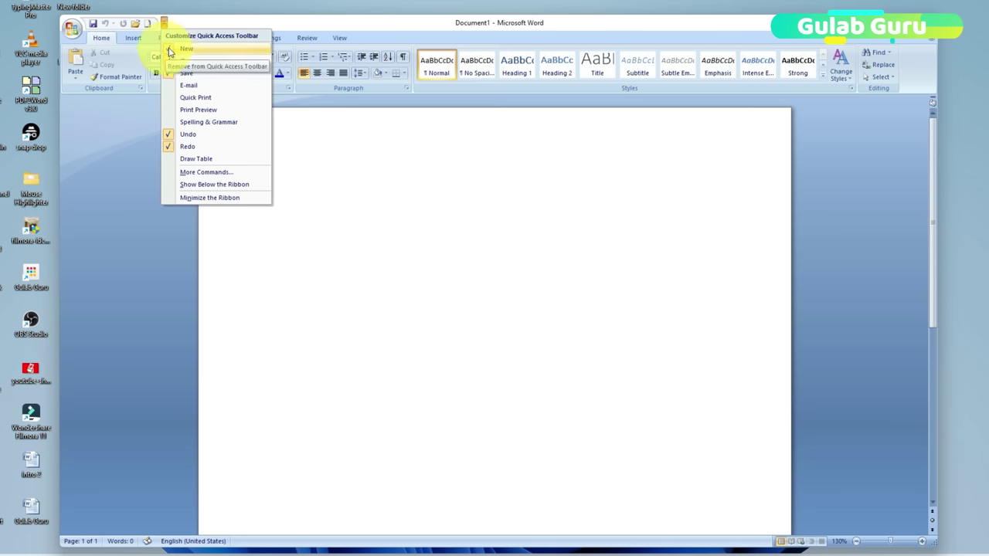
{"action": "left_click", "coordinate": [170, 49]}
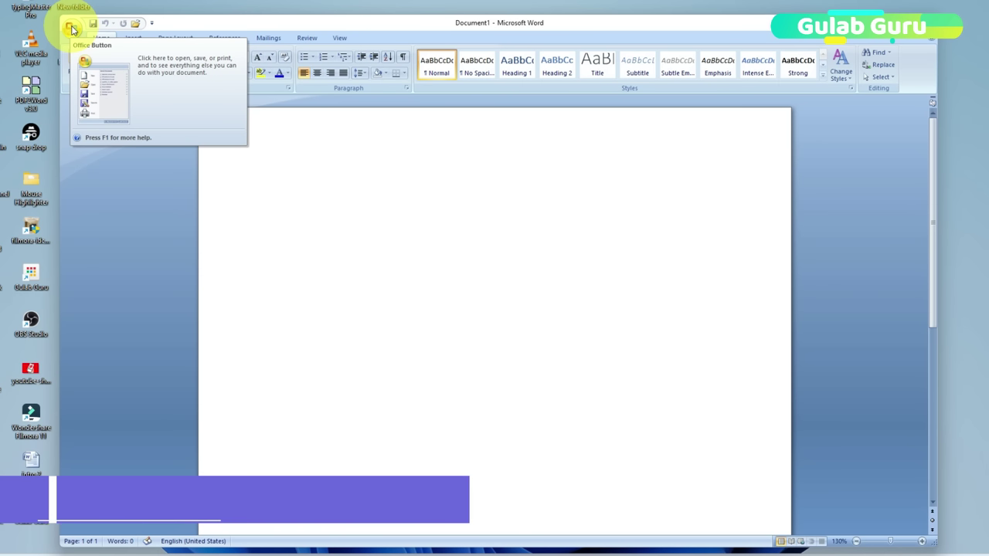
{"action": "left_click", "coordinate": [71, 28]}
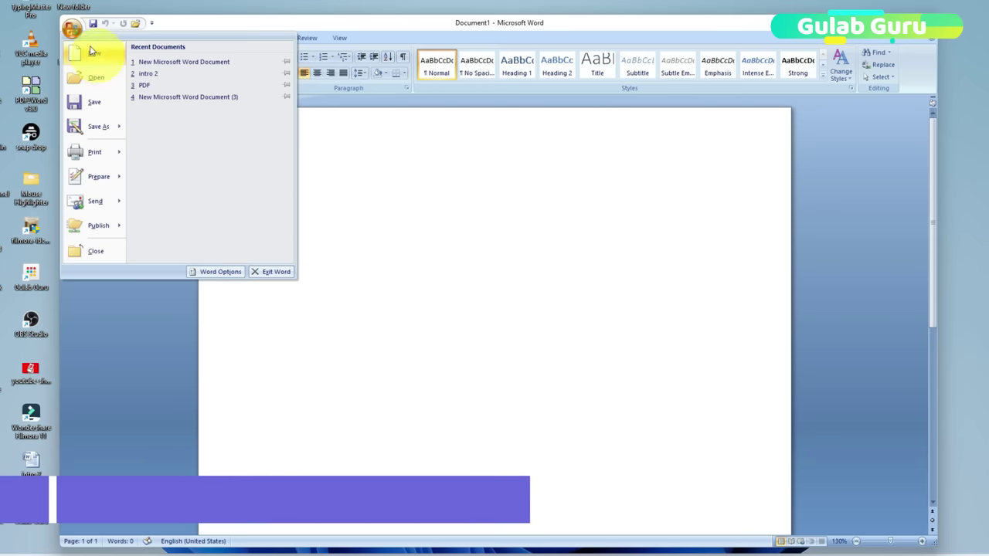
{"action": "left_click", "coordinate": [70, 31]}
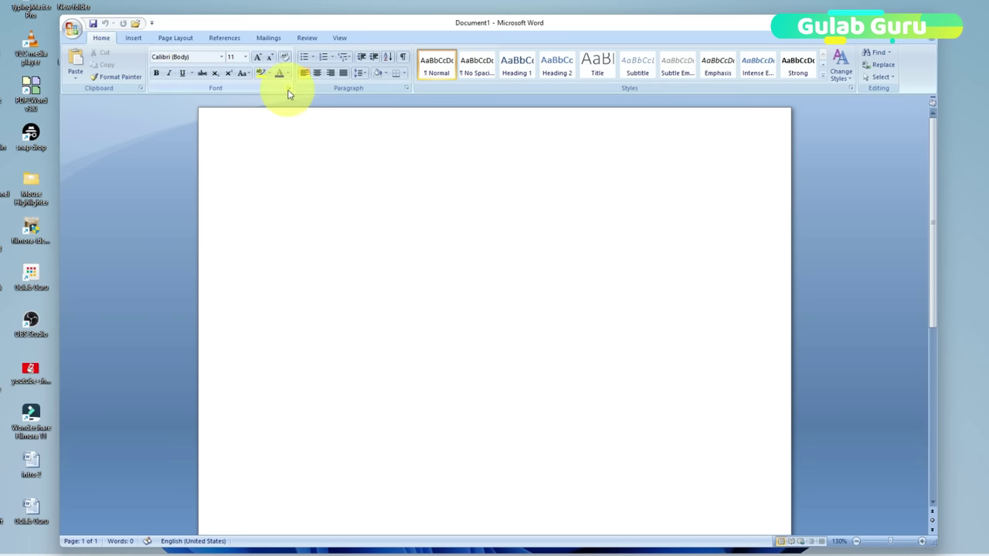
- Browse the Insert, Page Layout, References and Home tabs, then minimize the ribbon from the View tab
{"action": "left_click", "coordinate": [134, 38]}
{"action": "left_click", "coordinate": [170, 38]}
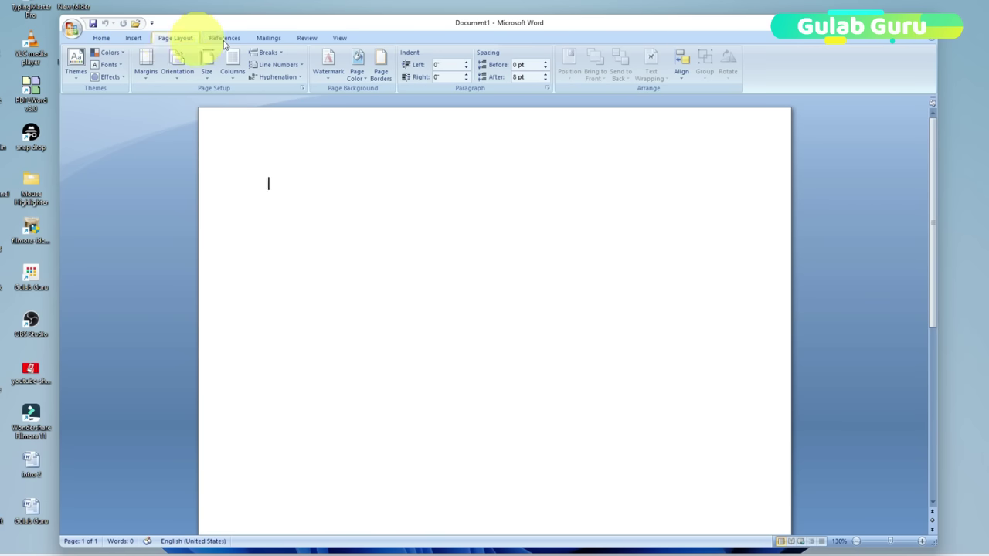
{"action": "left_click", "coordinate": [233, 39]}
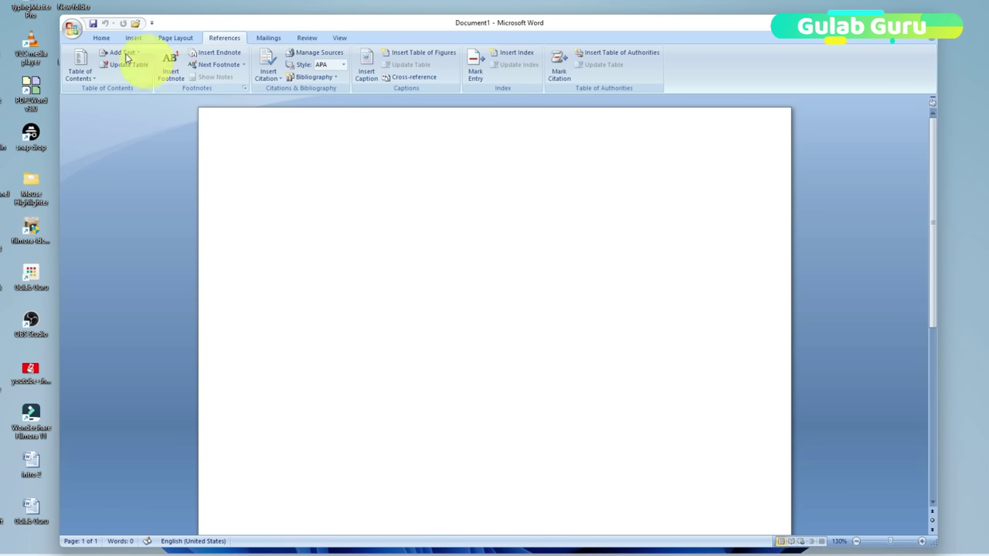
{"action": "left_click", "coordinate": [101, 38]}
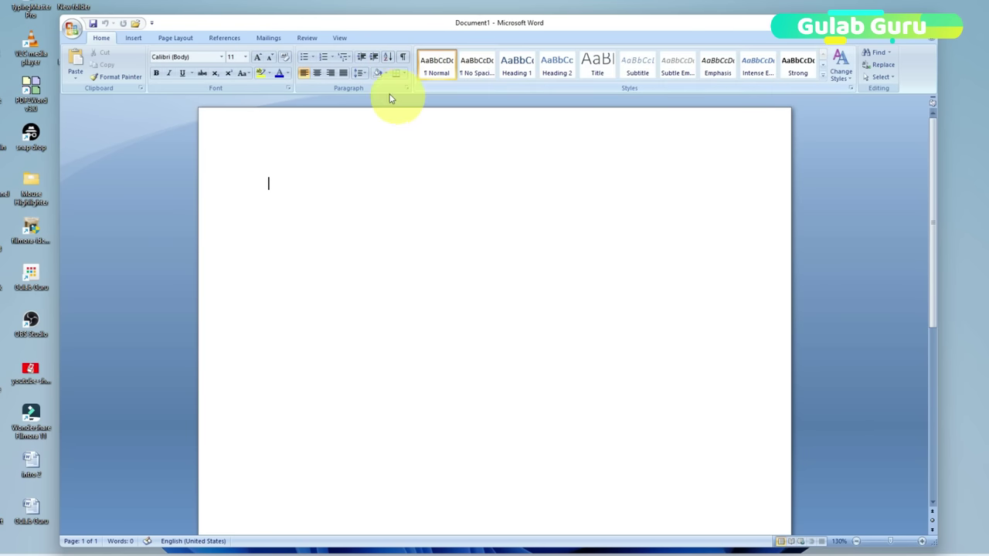
{"action": "left_click", "coordinate": [340, 39]}
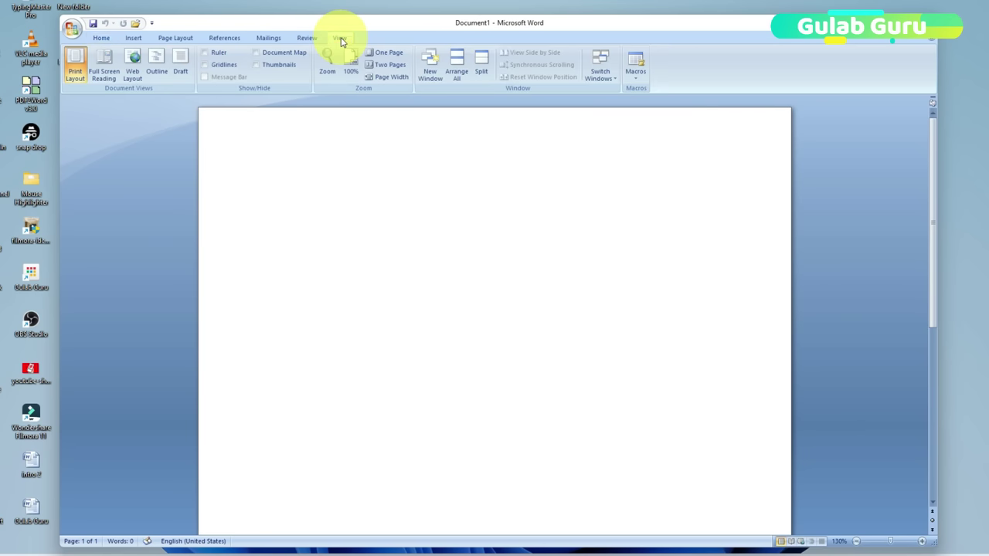
{"action": "double_click", "coordinate": [340, 39]}
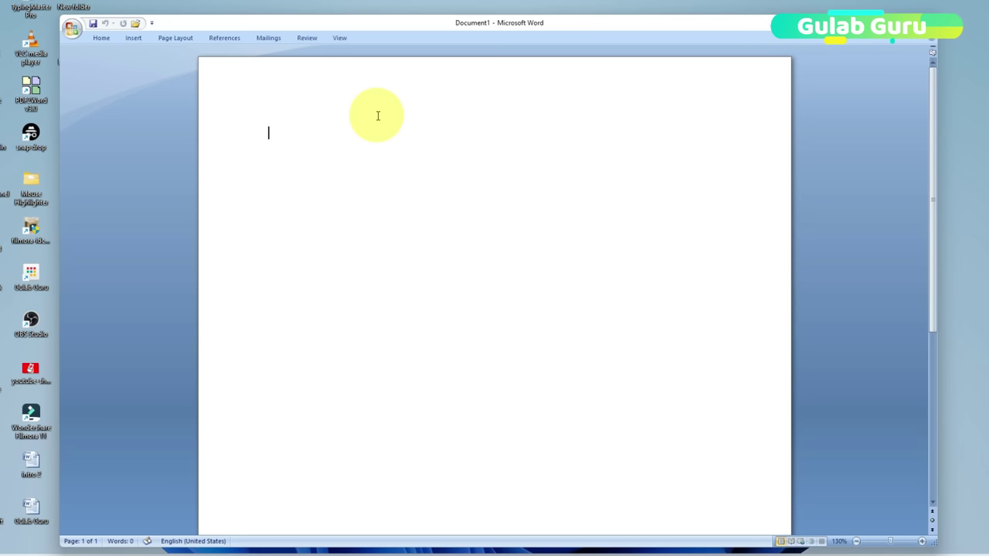
- Toggle Minimize the Ribbon off and on several times, ending with the ribbon expanded on Home
{"action": "right_click", "coordinate": [345, 38]}
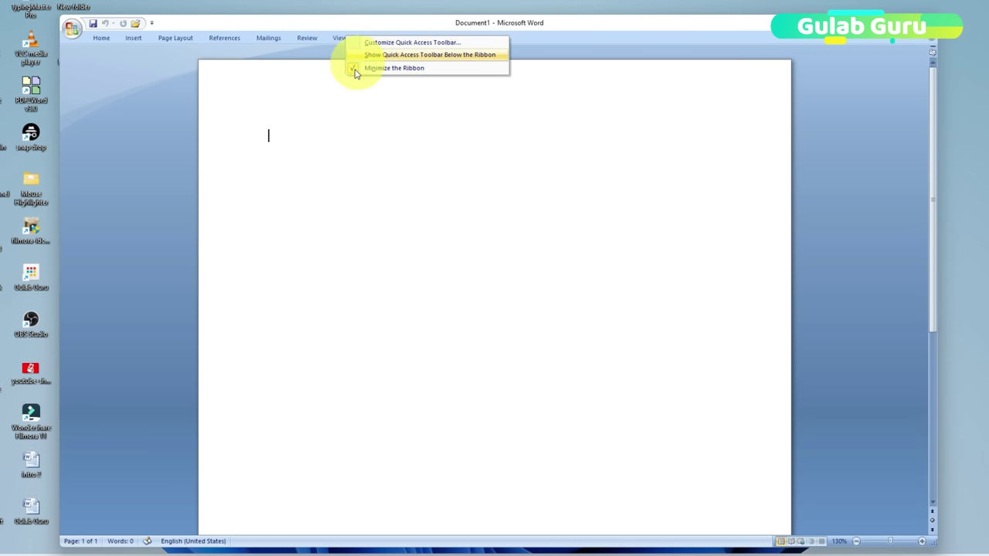
{"action": "left_click", "coordinate": [353, 69]}
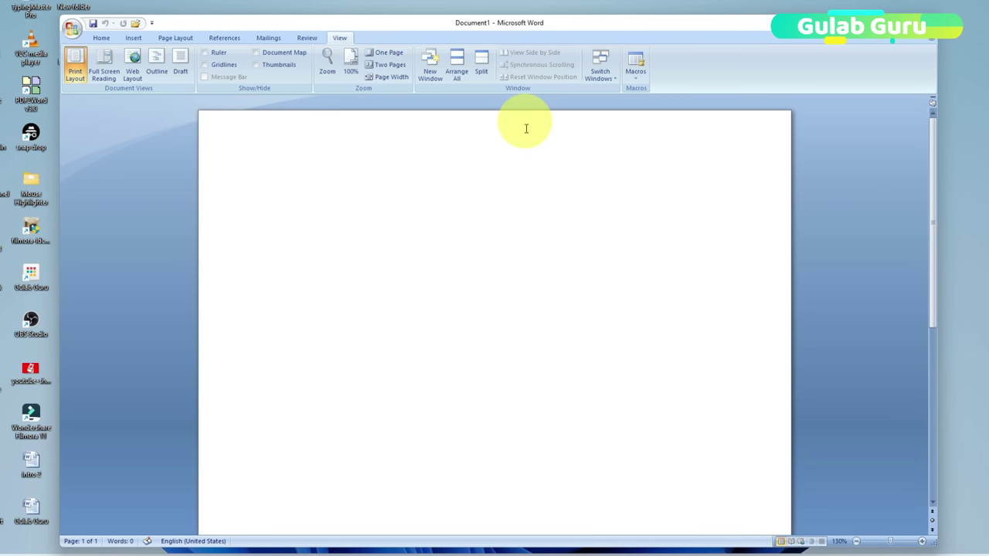
{"action": "left_click", "coordinate": [102, 38]}
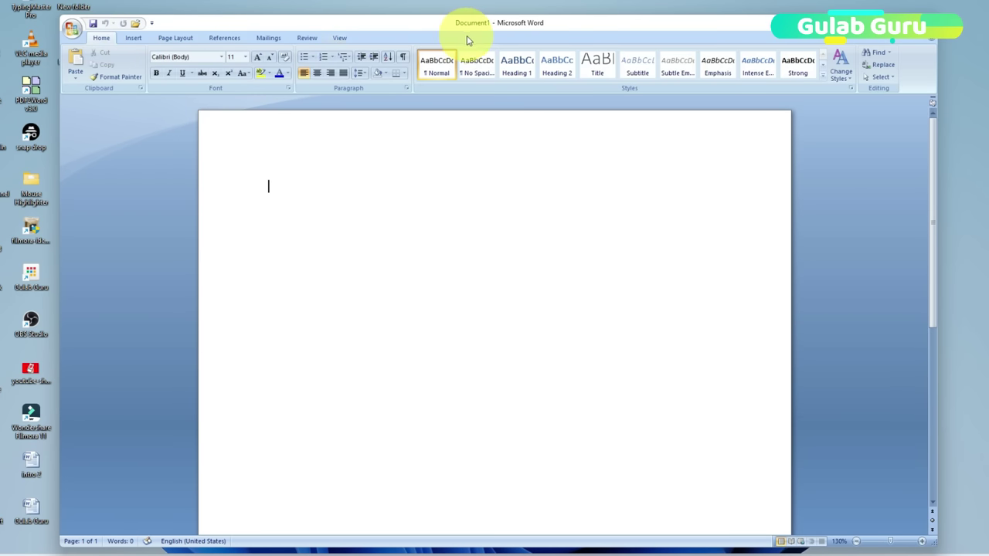
{"action": "right_click", "coordinate": [392, 41]}
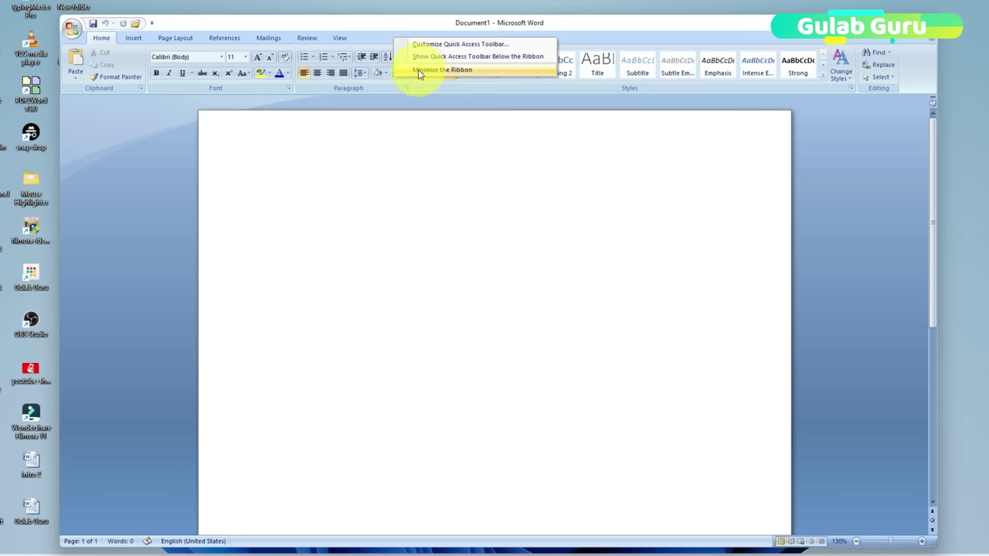
{"action": "left_click", "coordinate": [445, 71]}
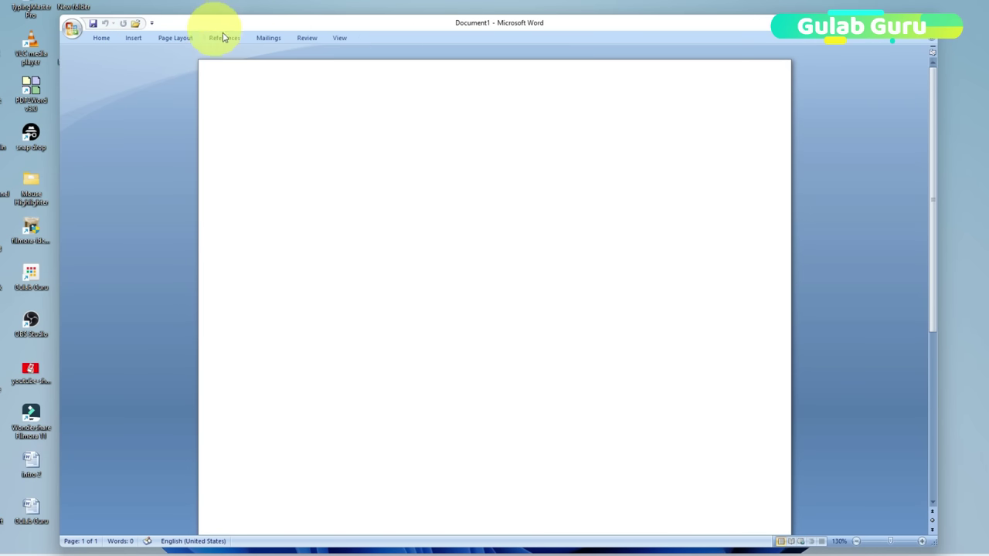
{"action": "right_click", "coordinate": [386, 41]}
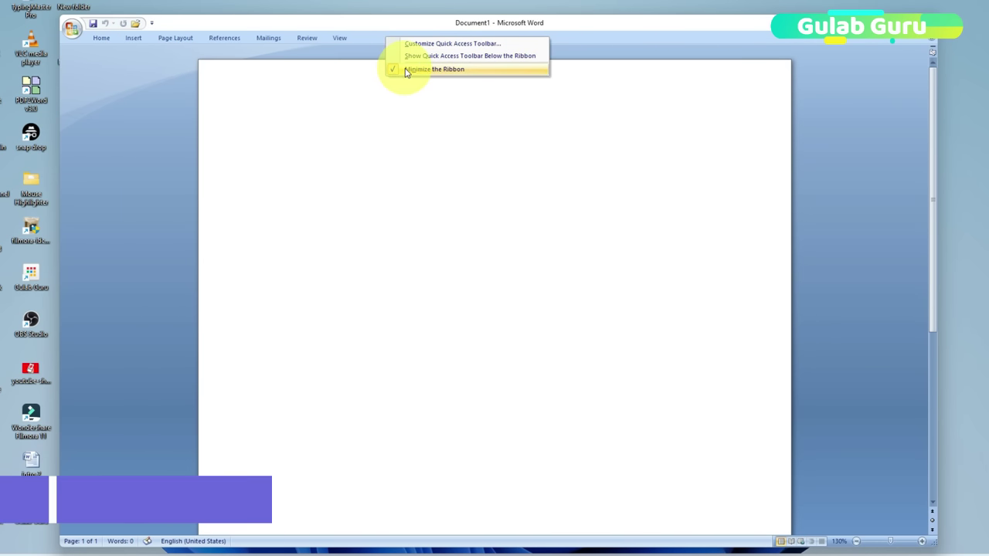
{"action": "left_click", "coordinate": [410, 69]}
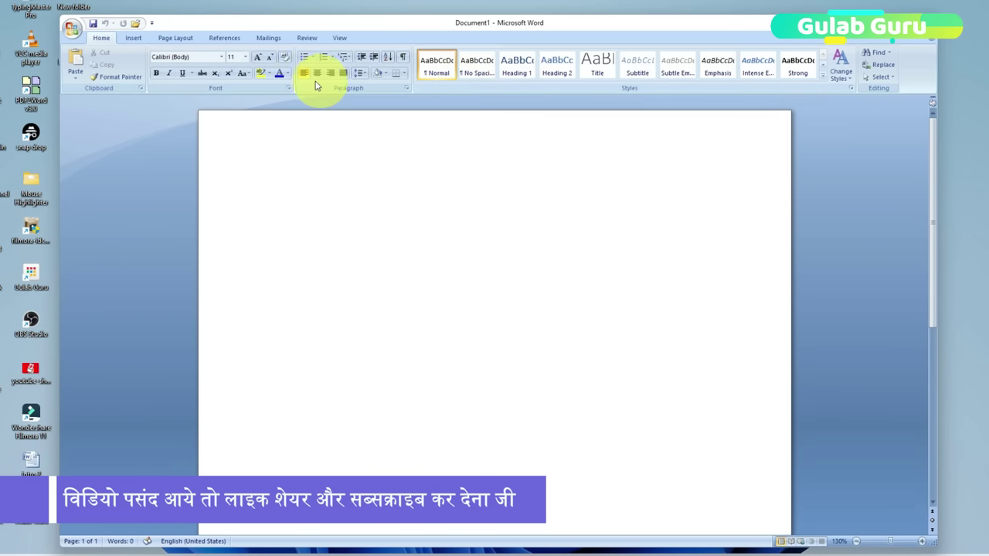
{"action": "left_click", "coordinate": [356, 41]}
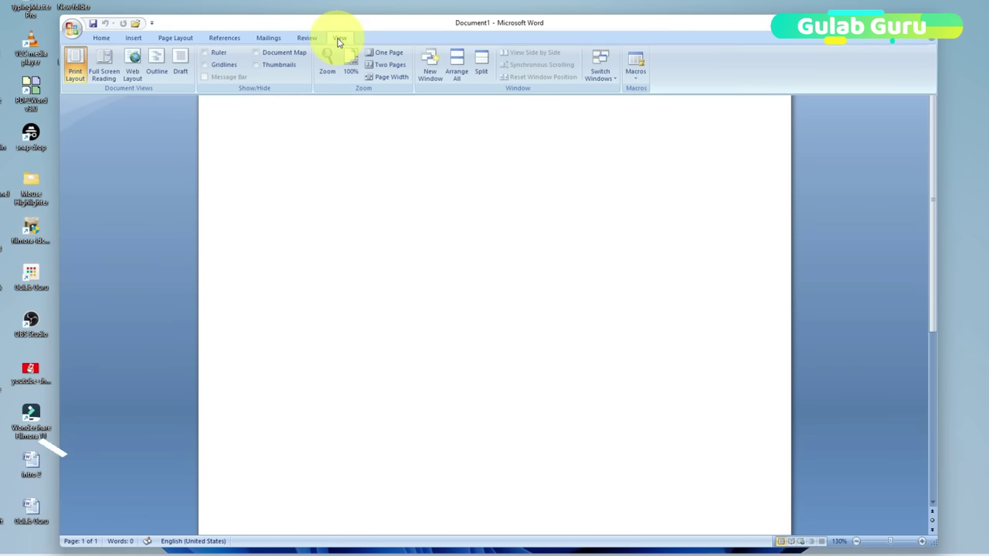
{"action": "double_click", "coordinate": [340, 38]}
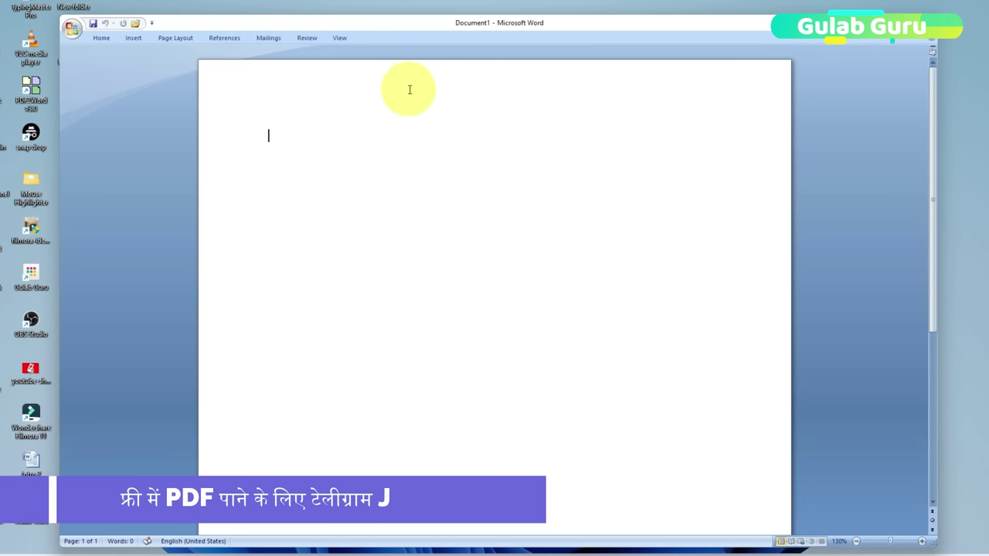
{"action": "double_click", "coordinate": [107, 40]}
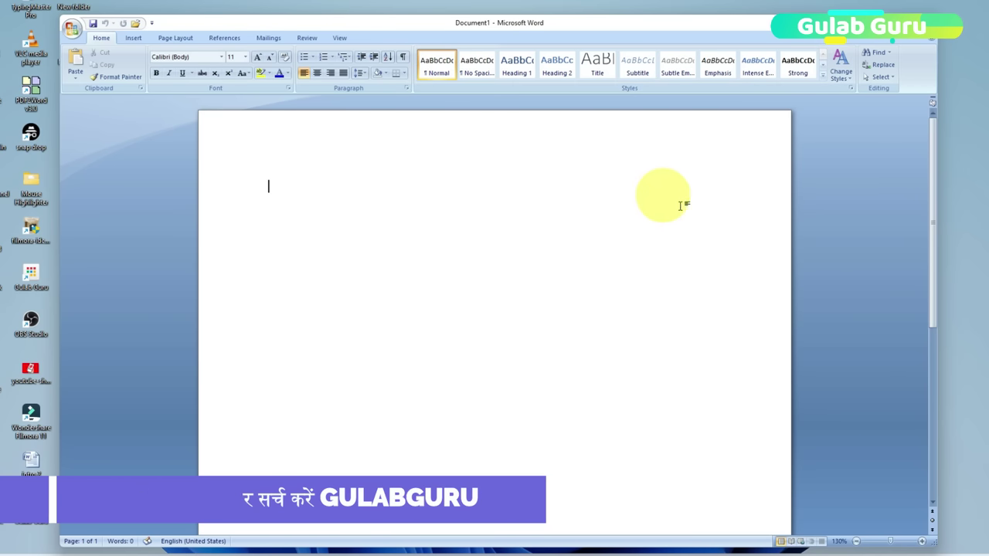
{"action": "scroll", "coordinate": [523, 244], "scroll_direction": "down", "scroll_amount": 1}
{"action": "scroll", "coordinate": [525, 249], "scroll_direction": "down", "scroll_amount": 10}
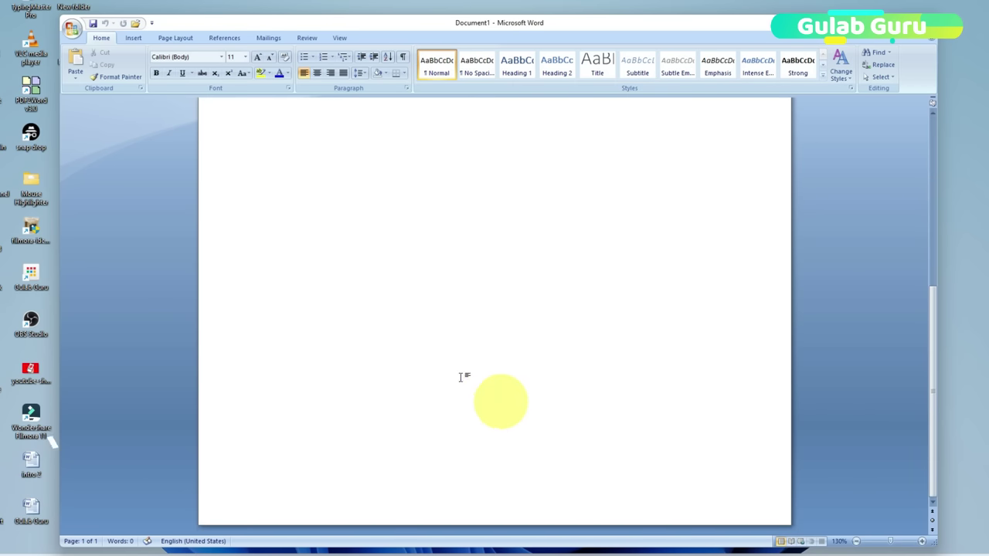
{"action": "scroll", "coordinate": [543, 304], "scroll_direction": "up", "scroll_amount": 3}
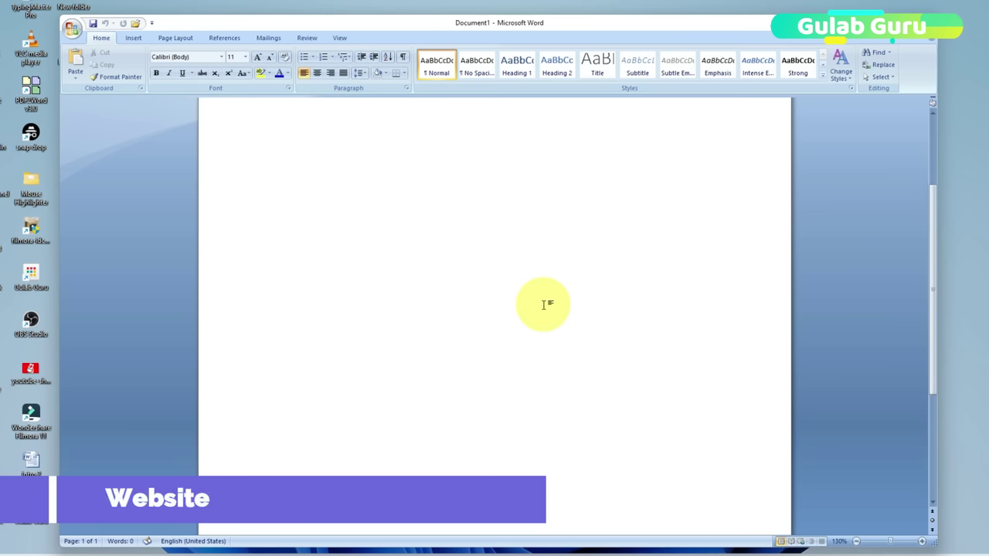
{"action": "scroll", "coordinate": [544, 304], "scroll_direction": "up", "scroll_amount": 1}
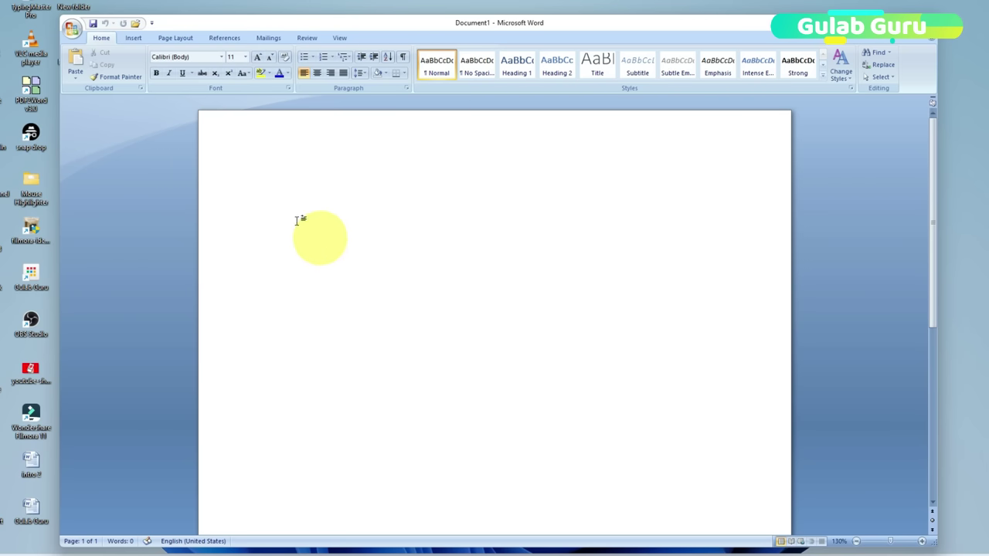
{"action": "scroll", "coordinate": [485, 317], "scroll_direction": "down", "scroll_amount": 1}
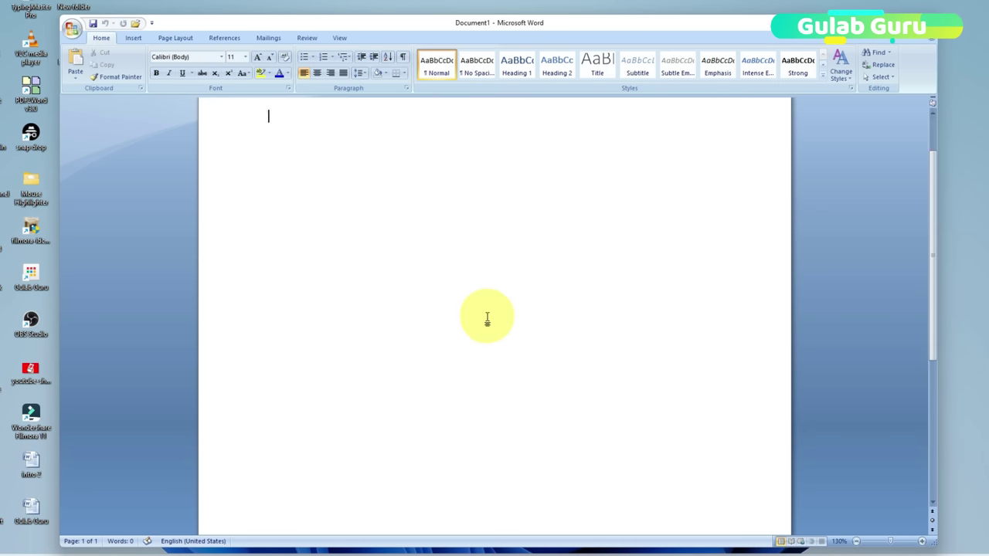
{"action": "scroll", "coordinate": [487, 316], "scroll_direction": "up", "scroll_amount": 1}
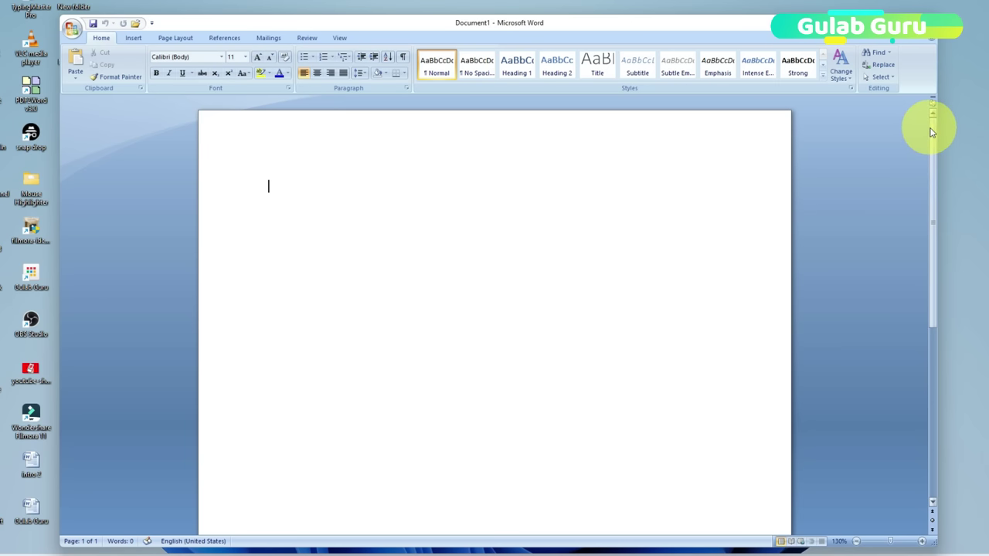
{"action": "left_click_drag", "start_coordinate": [931, 133], "coordinate": [935, 152]}
{"action": "left_click_drag", "start_coordinate": [935, 228], "coordinate": [935, 360]}
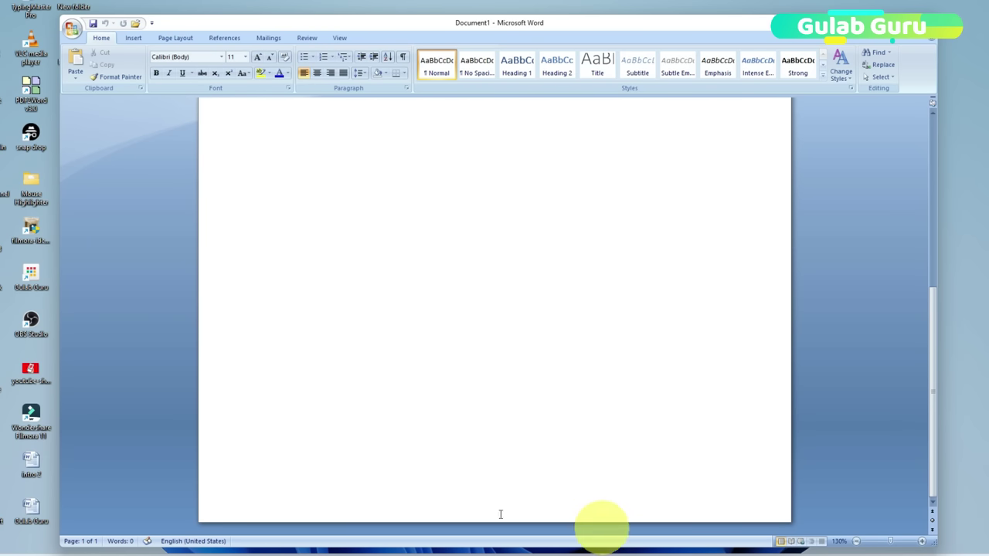
- Zoom the blank page in to 200% magnification
{"action": "left_click", "coordinate": [921, 542]}
{"action": "left_click", "coordinate": [922, 542]}
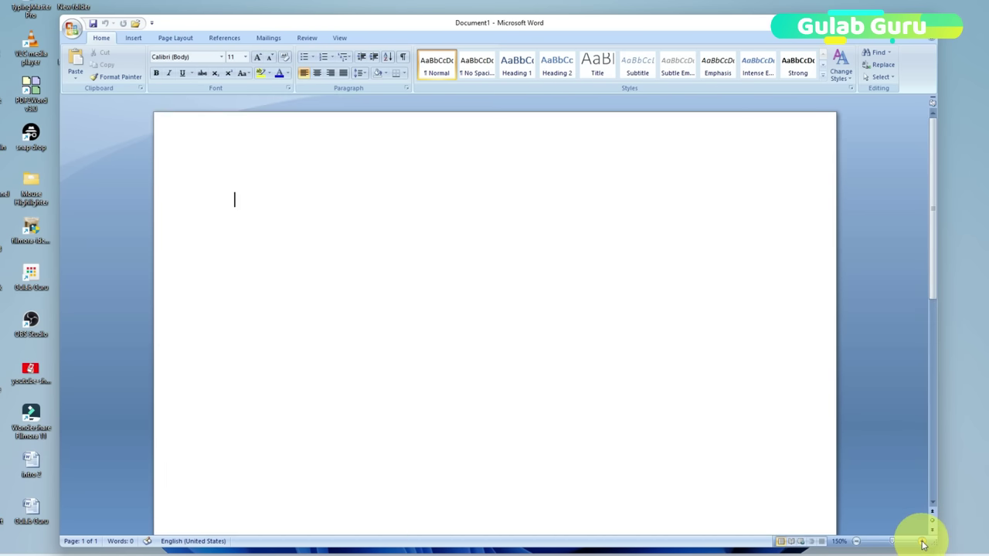
{"action": "left_click", "coordinate": [921, 541]}
{"action": "left_click", "coordinate": [921, 541]}
{"action": "left_click", "coordinate": [921, 542]}
{"action": "left_click", "coordinate": [922, 541]}
{"action": "left_click", "coordinate": [923, 544]}
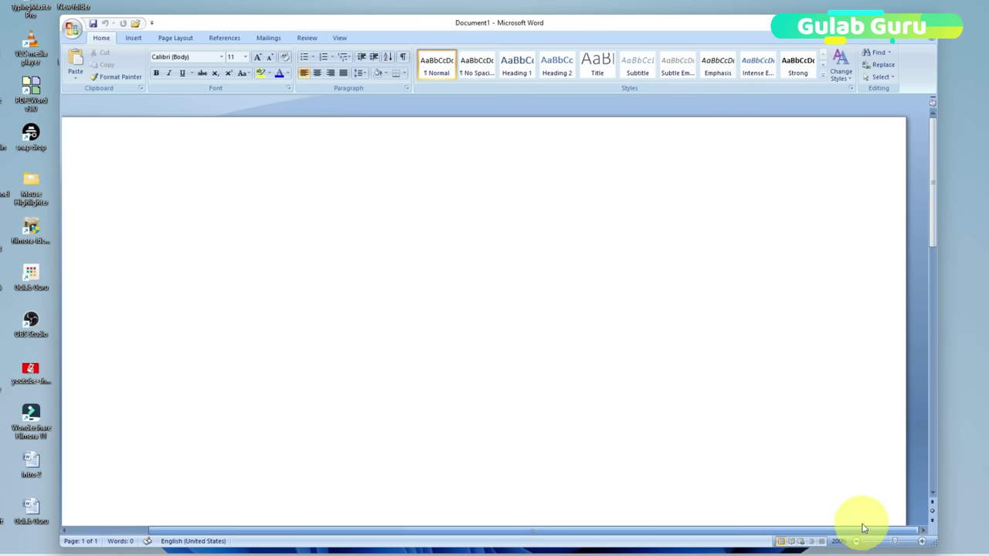
{"action": "mouse_move", "coordinate": [860, 525]}
{"action": "left_mouse_down"}
{"action": "mouse_move", "coordinate": [651, 530]}
{"action": "mouse_move", "coordinate": [777, 529]}
{"action": "mouse_move", "coordinate": [706, 529]}
{"action": "left_mouse_up"}
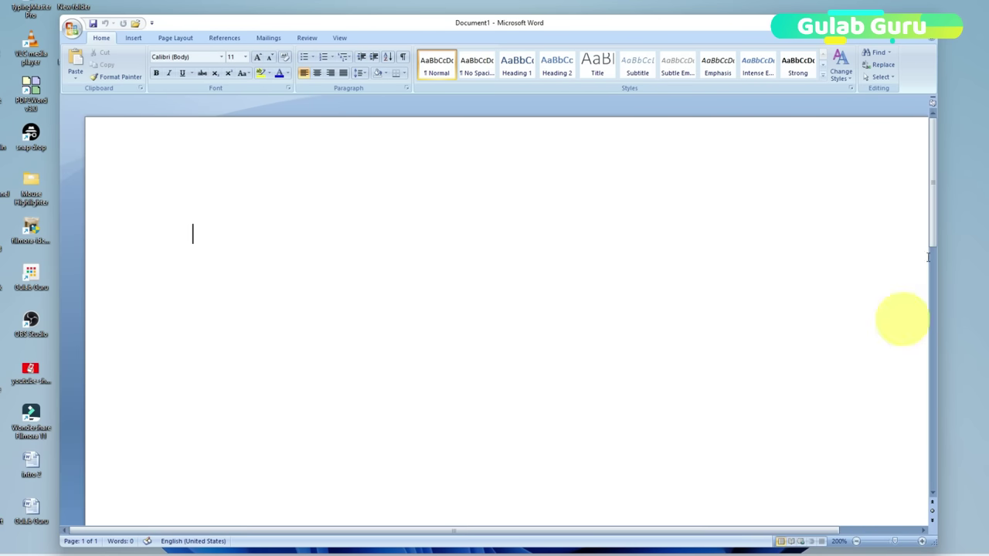
{"action": "mouse_move", "coordinate": [937, 220]}
{"action": "left_mouse_down"}
{"action": "mouse_move", "coordinate": [927, 255]}
{"action": "mouse_move", "coordinate": [945, 452]}
{"action": "mouse_move", "coordinate": [937, 375]}
{"action": "mouse_move", "coordinate": [952, 217]}
{"action": "left_mouse_up"}
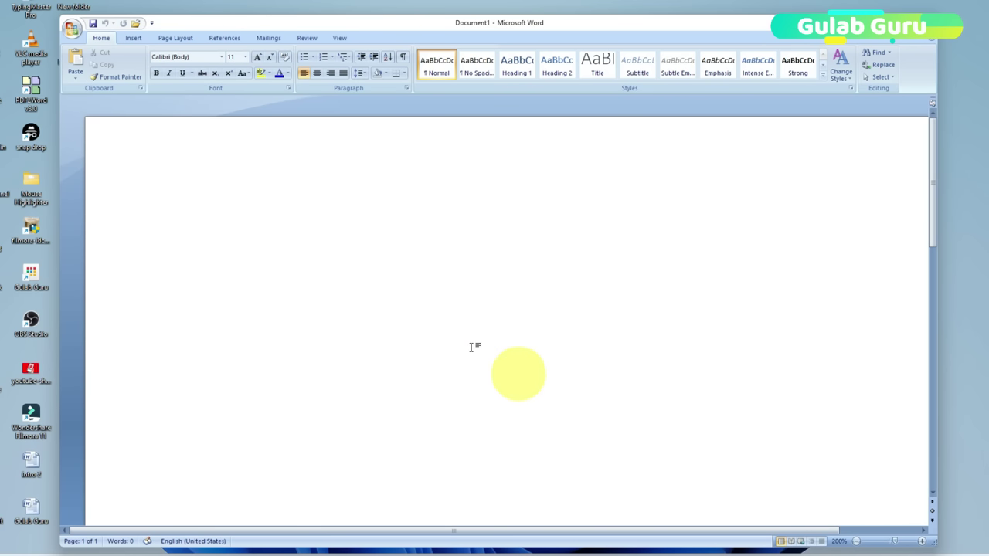
- Click into the empty first paragraph and scroll the enlarged page vertically and horizontally
{"action": "left_click", "coordinate": [146, 176]}
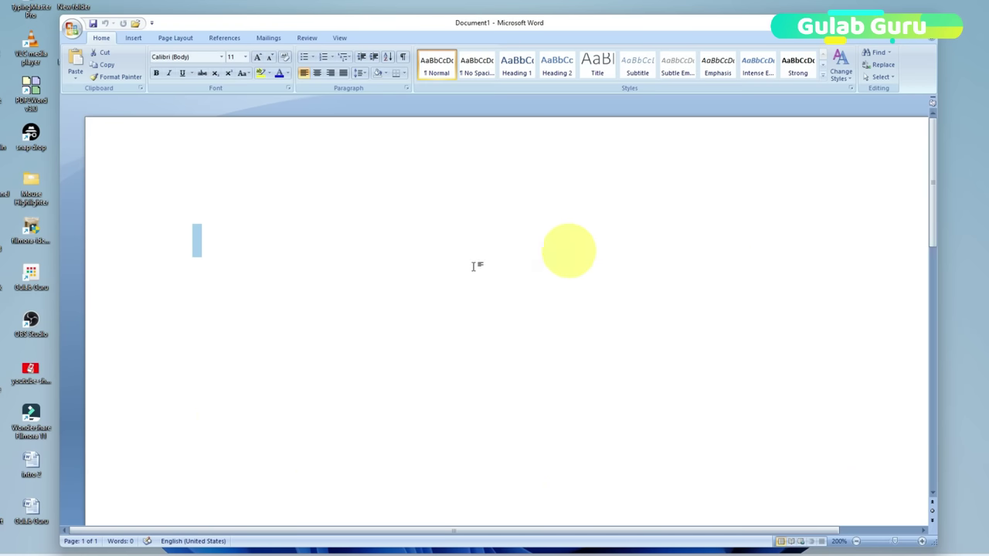
{"action": "scroll", "coordinate": [567, 406], "scroll_direction": "down", "scroll_amount": 1}
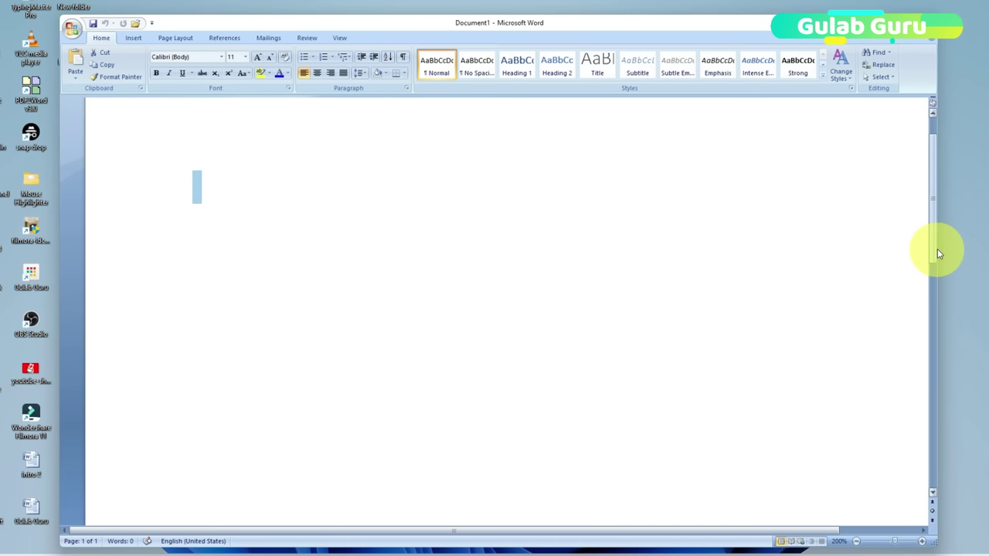
{"action": "left_click_drag", "start_coordinate": [933, 240], "coordinate": [949, 380]}
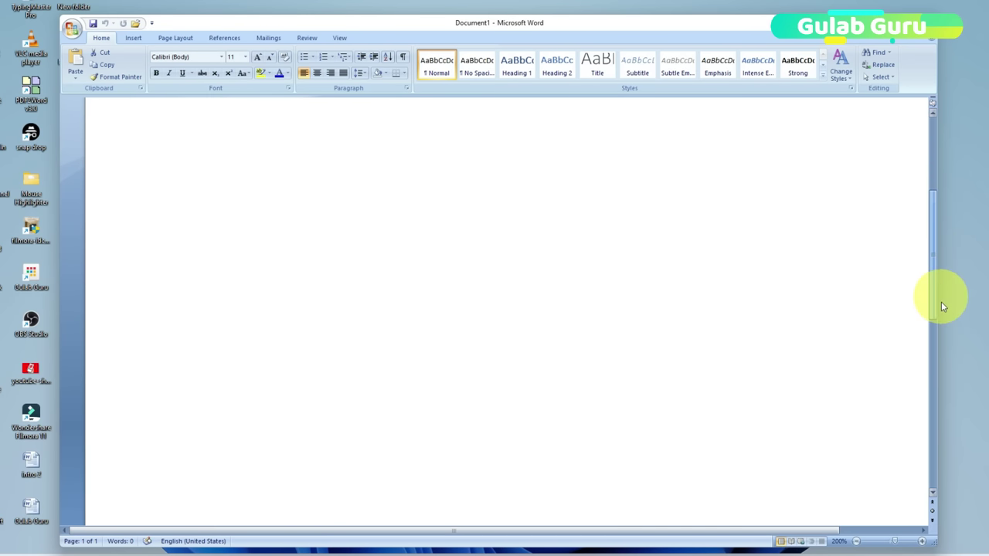
{"action": "left_click_drag", "start_coordinate": [934, 456], "coordinate": [937, 480]}
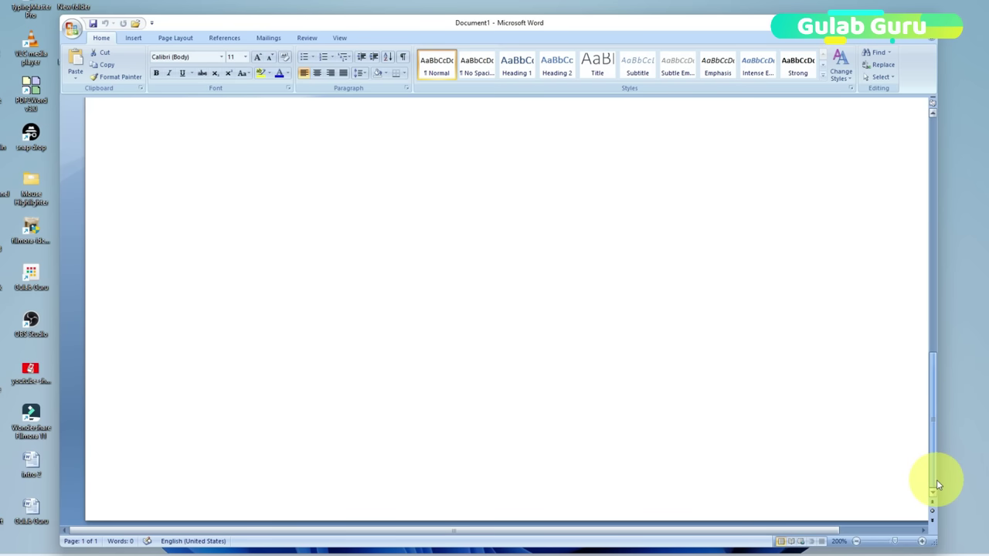
{"action": "left_click_drag", "start_coordinate": [936, 479], "coordinate": [947, 230]}
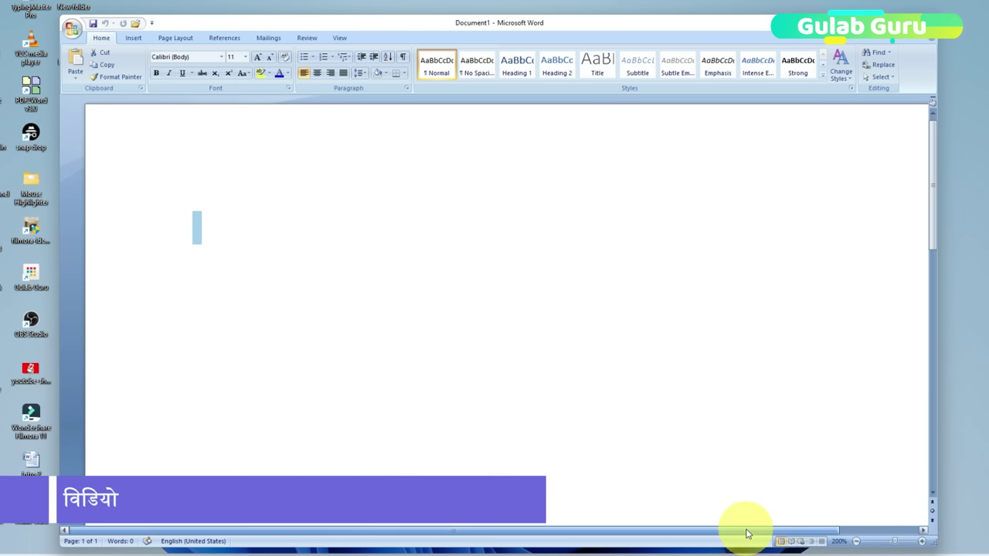
{"action": "left_click_drag", "start_coordinate": [746, 533], "coordinate": [847, 531]}
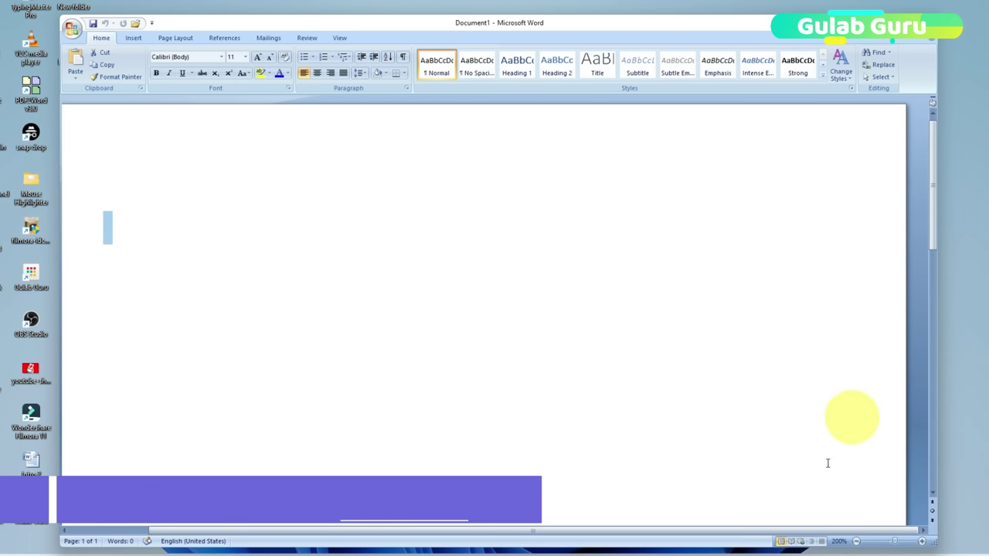
{"action": "mouse_move", "coordinate": [695, 531]}
{"action": "left_mouse_down"}
{"action": "mouse_move", "coordinate": [525, 525]}
{"action": "mouse_move", "coordinate": [765, 530]}
{"action": "mouse_move", "coordinate": [581, 516]}
{"action": "left_mouse_up"}
{"action": "scroll", "coordinate": [726, 338], "scroll_direction": "up", "scroll_amount": 1}
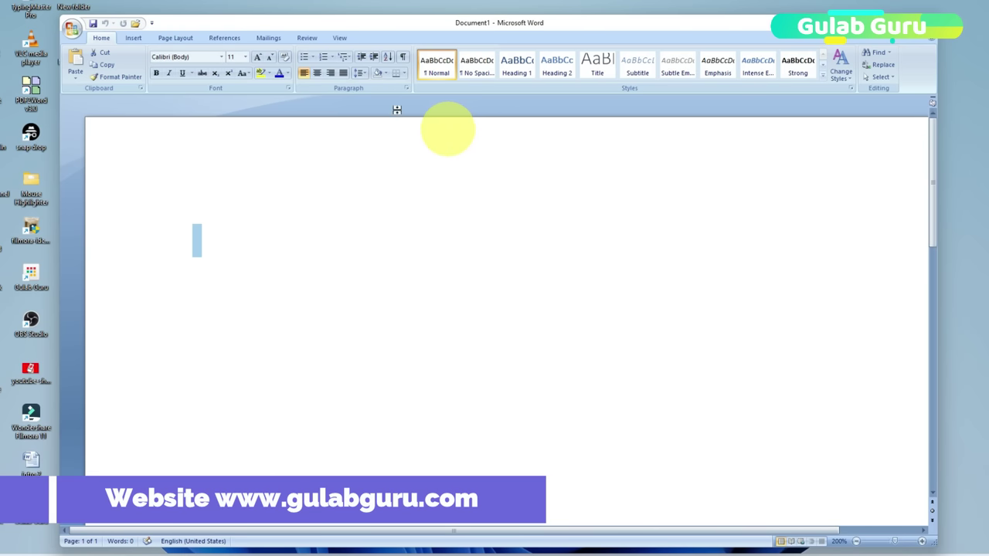
- Show the rulers with the View Ruler checkbox, then return to the Home commands
{"action": "left_click", "coordinate": [340, 38]}
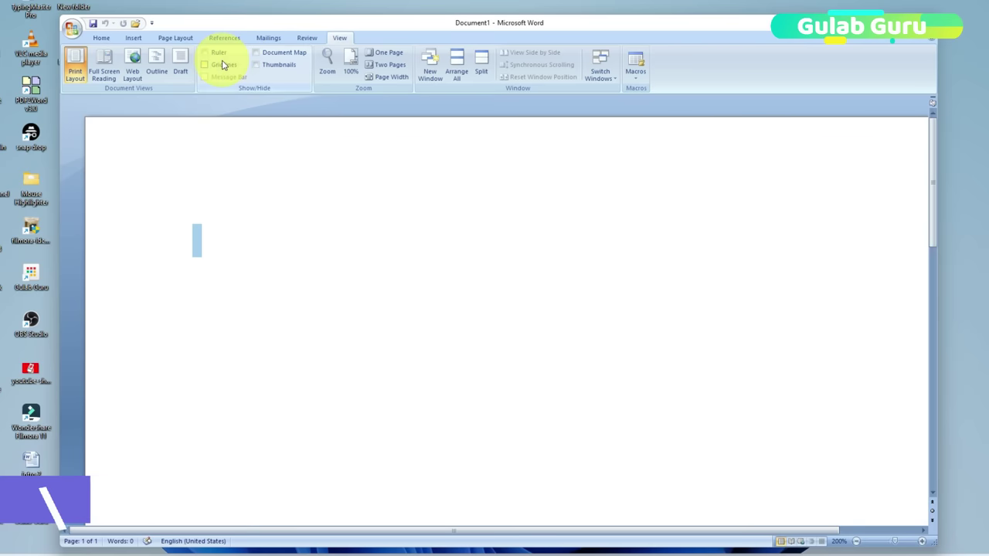
{"action": "left_click", "coordinate": [205, 52]}
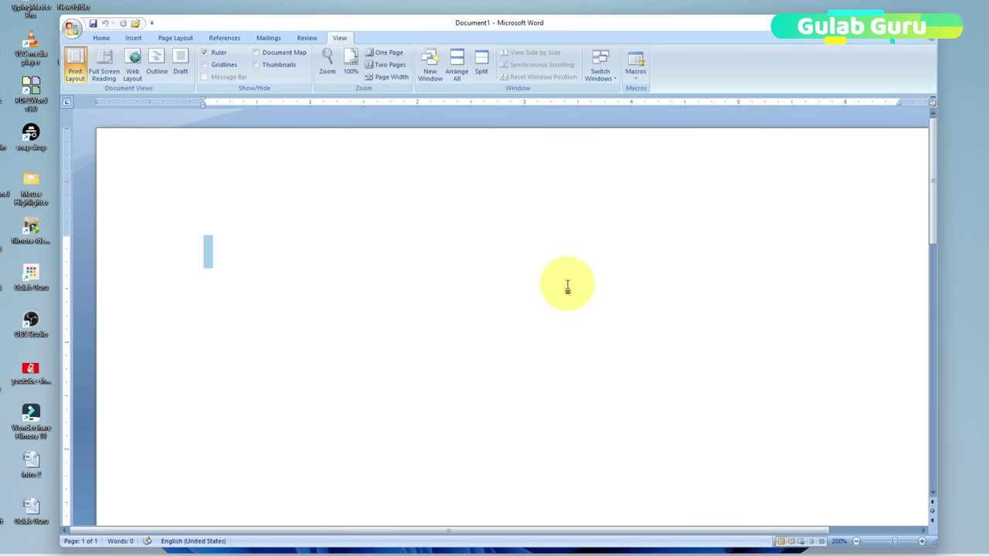
{"action": "left_click", "coordinate": [101, 37]}
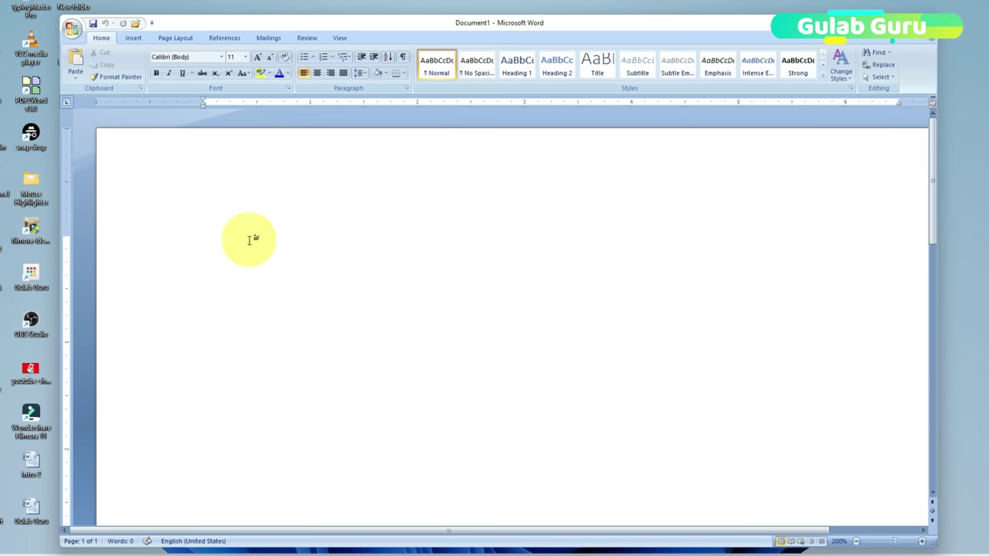
- Scroll down through the blank page and back up to the top
{"action": "scroll", "coordinate": [468, 296], "scroll_direction": "down", "scroll_amount": 2}
{"action": "scroll", "coordinate": [469, 295], "scroll_direction": "down", "scroll_amount": 2}
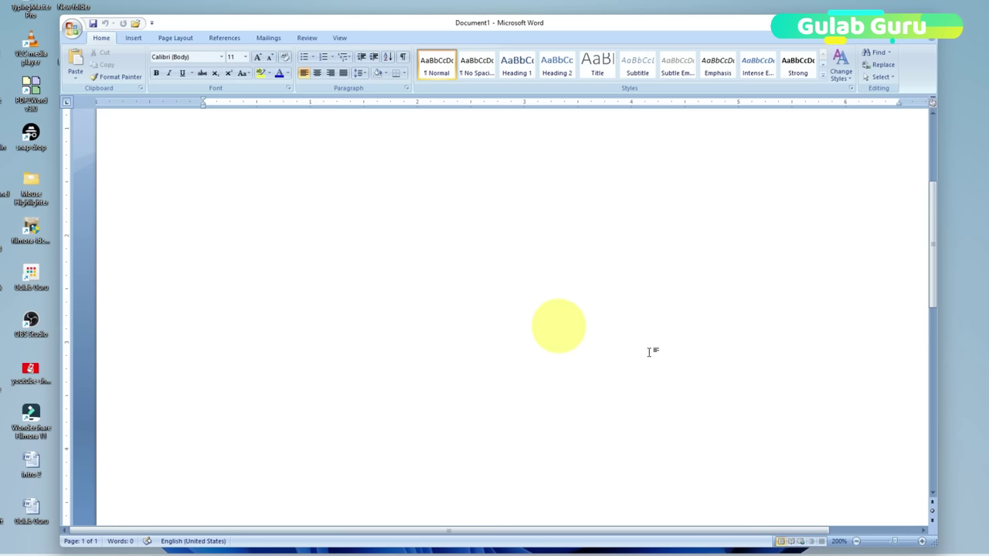
{"action": "scroll", "coordinate": [729, 360], "scroll_direction": "down", "scroll_amount": 3}
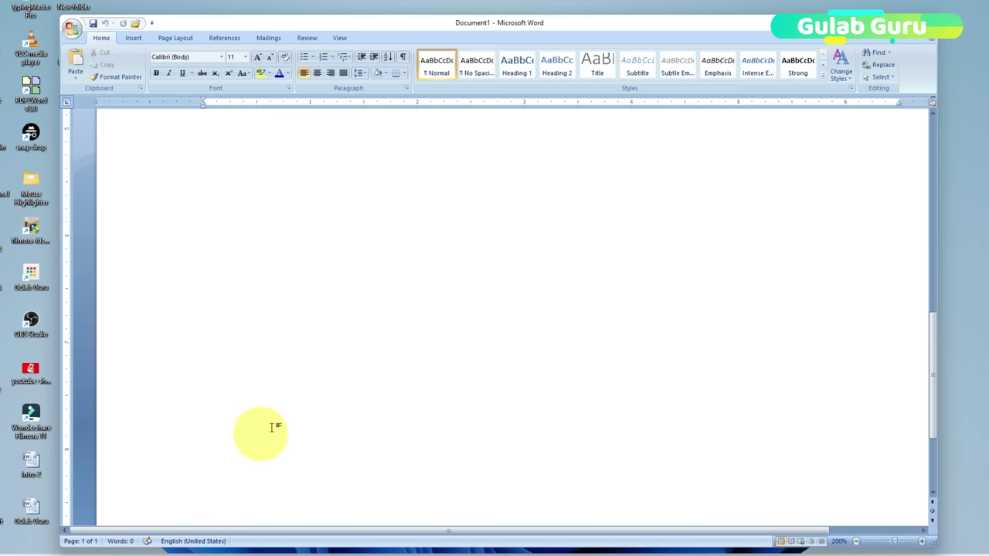
{"action": "scroll", "coordinate": [346, 367], "scroll_direction": "up", "scroll_amount": 10}
{"action": "type", "text": "Bvbbb"}
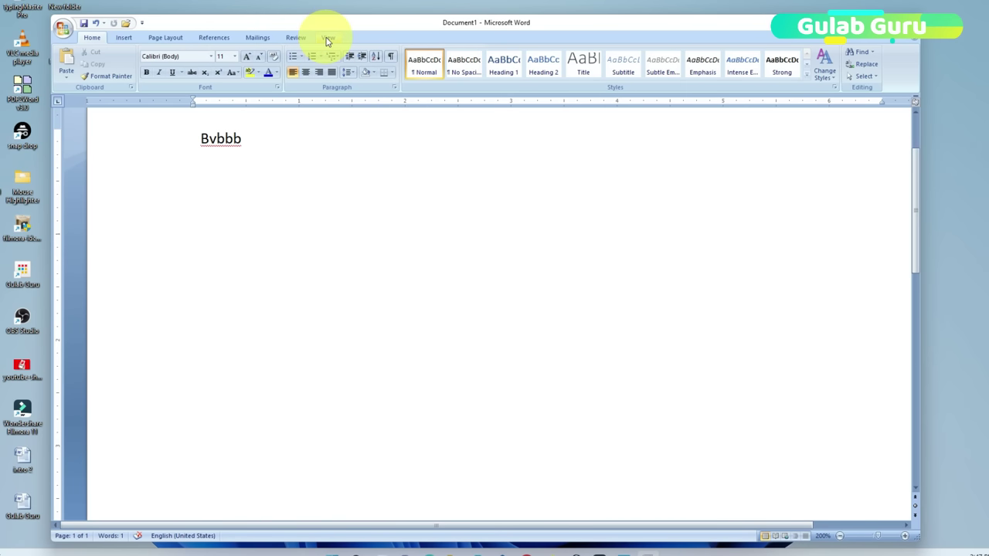
- Zoom the page in from 220% up to 500% with the status-bar zoom-in button
{"action": "left_click", "coordinate": [327, 38]}
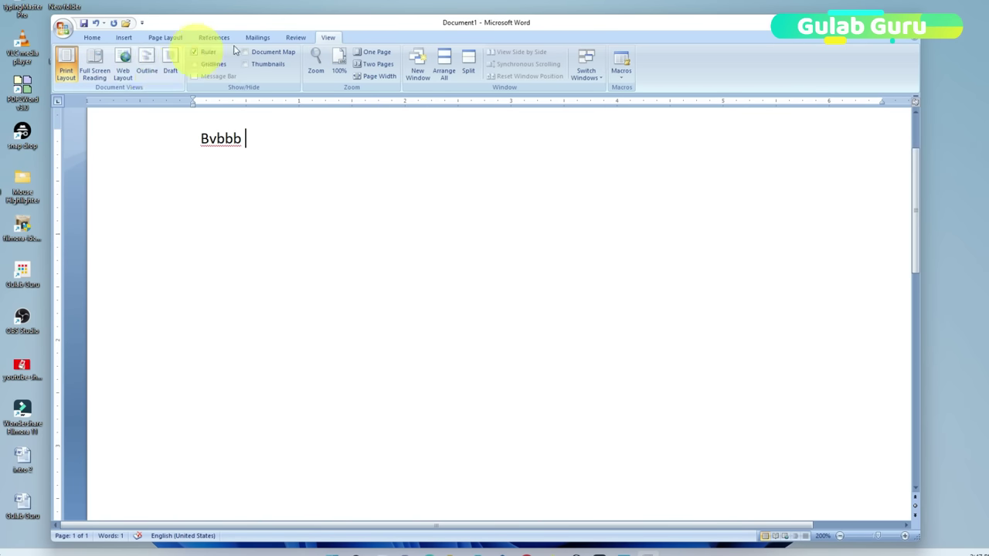
{"action": "left_click", "coordinate": [93, 38]}
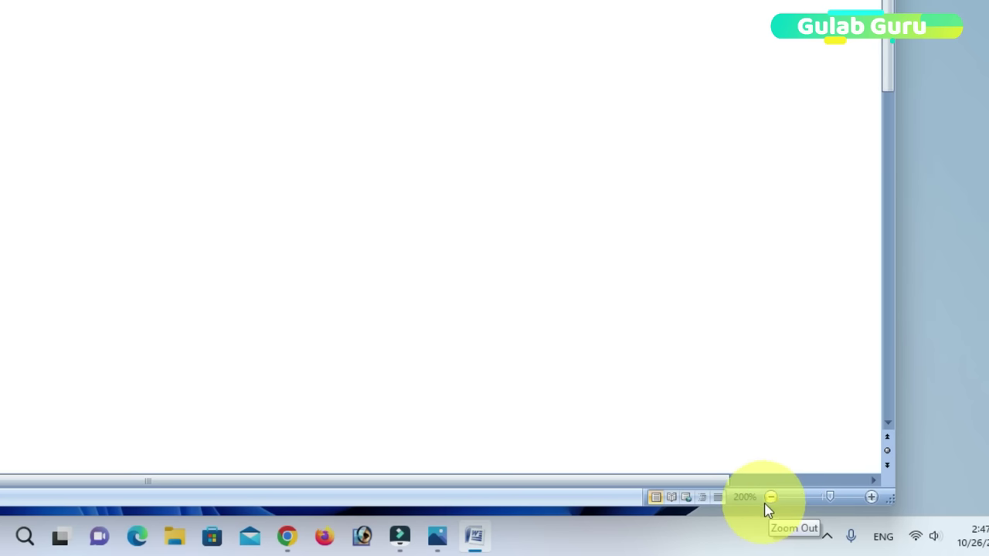
{"action": "left_click", "coordinate": [871, 504]}
{"action": "left_click", "coordinate": [873, 504]}
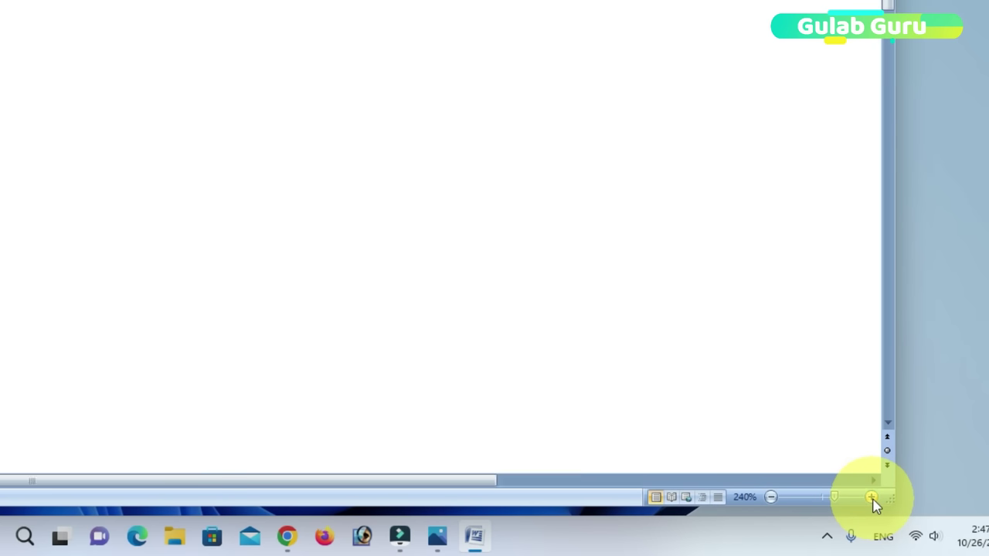
{"action": "left_click", "coordinate": [872, 498]}
{"action": "left_click", "coordinate": [872, 499]}
{"action": "left_click", "coordinate": [872, 498]}
{"action": "double_click", "coordinate": [872, 498]}
{"action": "double_click", "coordinate": [872, 498]}
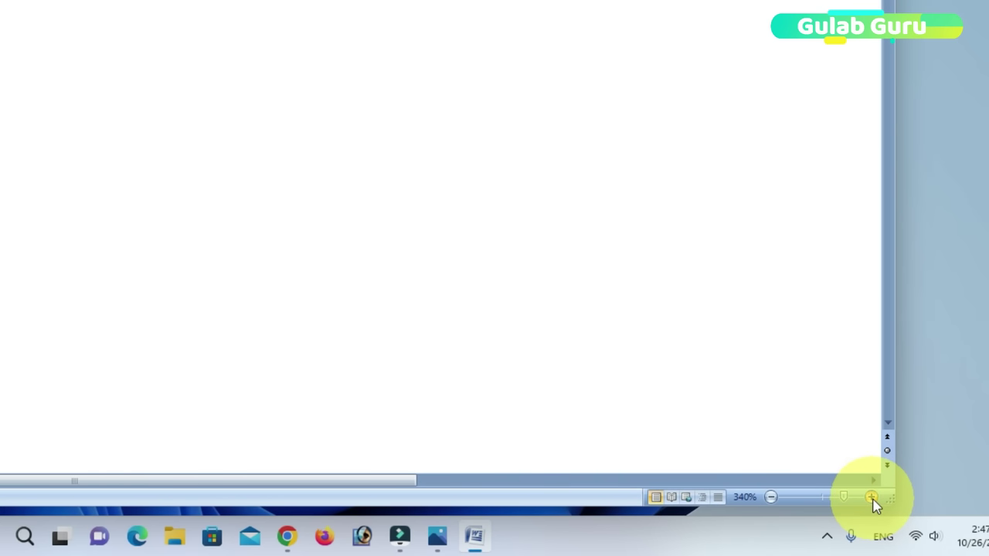
{"action": "double_click", "coordinate": [872, 498]}
{"action": "double_click", "coordinate": [872, 498]}
{"action": "double_click", "coordinate": [872, 498]}
{"action": "double_click", "coordinate": [872, 499]}
{"action": "double_click", "coordinate": [872, 498]}
{"action": "double_click", "coordinate": [872, 499]}
{"action": "double_click", "coordinate": [872, 499]}
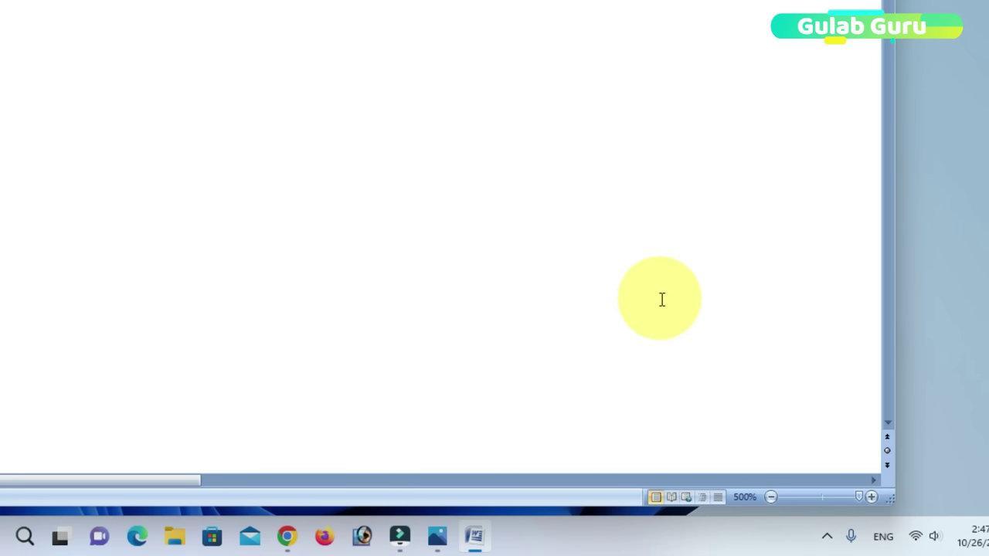
- Zoom back out to 250%, then drag the zoom slider down toward 10%
{"action": "left_click", "coordinate": [770, 497]}
{"action": "left_click", "coordinate": [771, 497]}
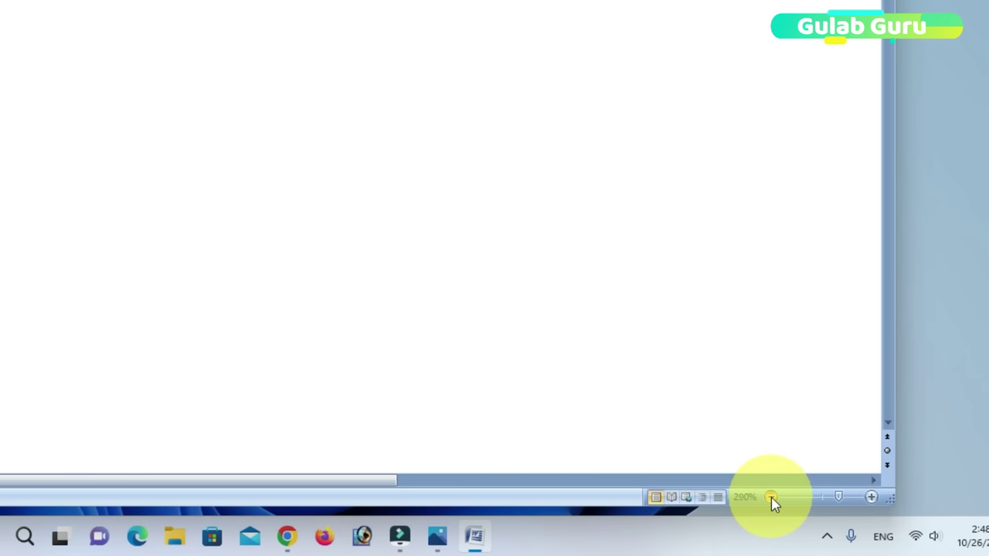
{"action": "left_click", "coordinate": [771, 498]}
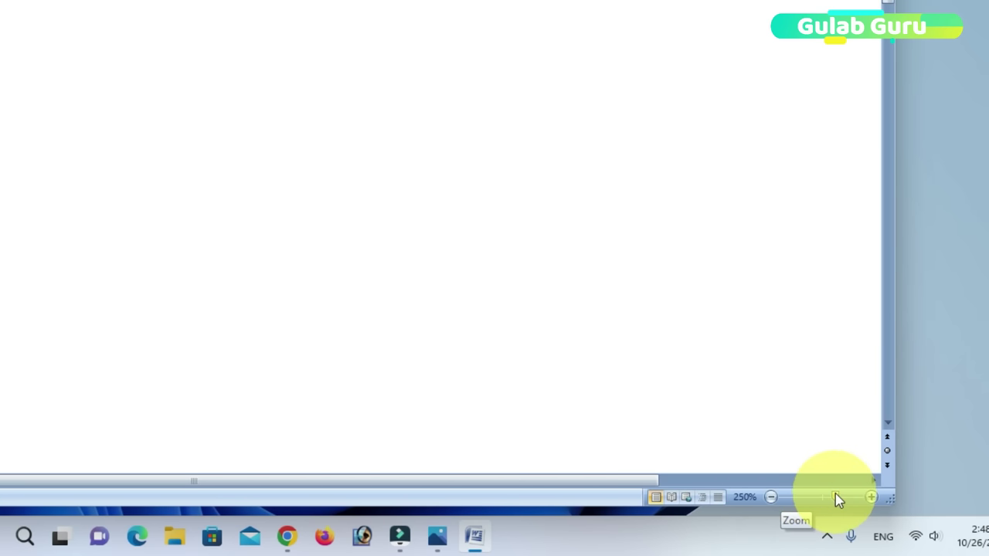
{"action": "left_click_drag", "start_coordinate": [835, 496], "coordinate": [782, 499]}
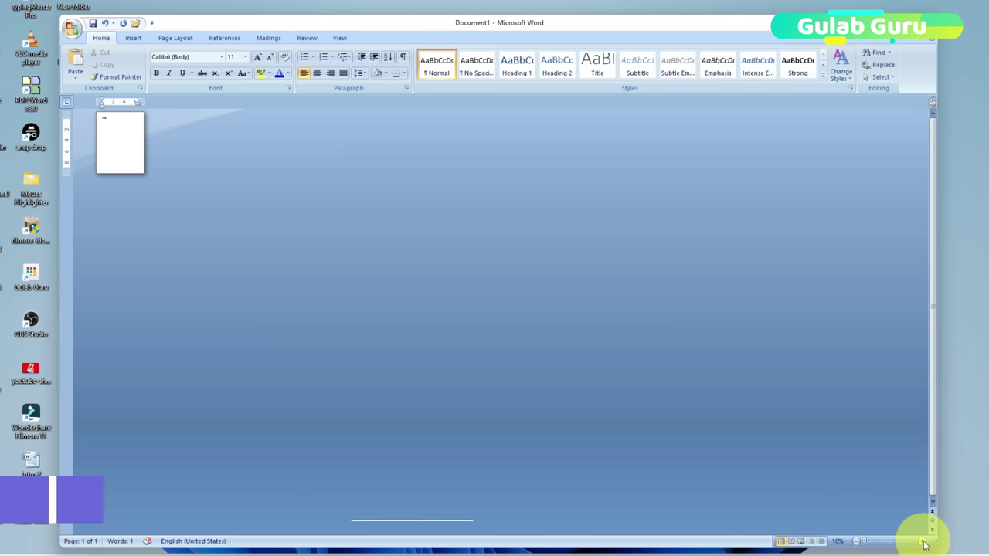
- Set the zoom back to about 170% and bring up the Office button menu
{"action": "left_click", "coordinate": [922, 541]}
{"action": "mouse_move", "coordinate": [865, 541]}
{"action": "left_mouse_down"}
{"action": "mouse_move", "coordinate": [897, 550]}
{"action": "mouse_move", "coordinate": [860, 544]}
{"action": "left_mouse_up"}
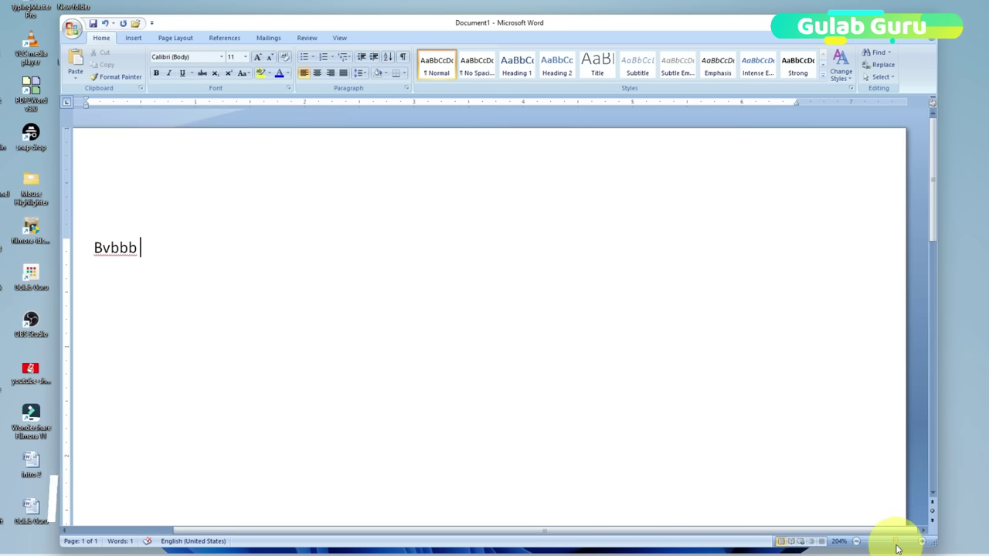
{"action": "left_click", "coordinate": [857, 541]}
{"action": "left_click", "coordinate": [857, 542]}
{"action": "left_click", "coordinate": [857, 541]}
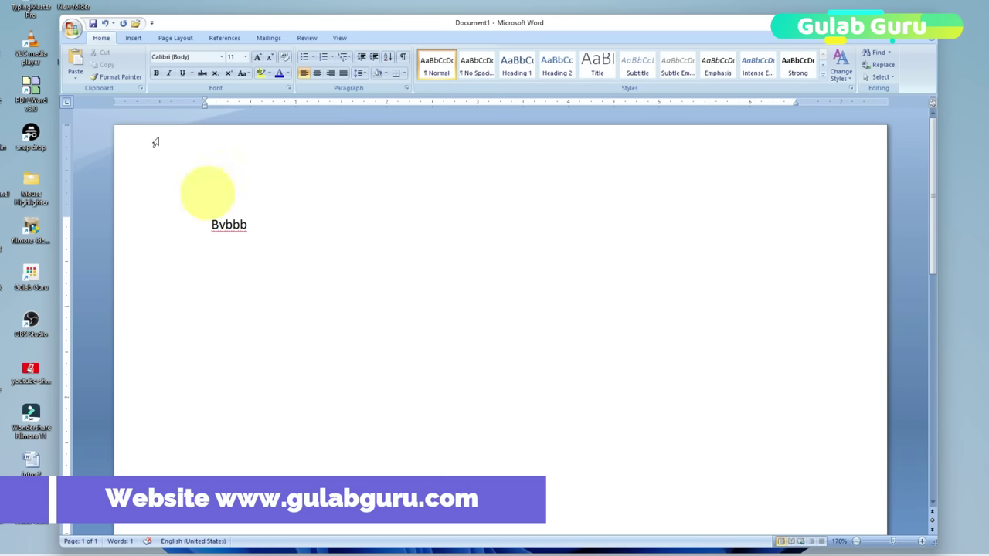
{"action": "left_click", "coordinate": [71, 29]}
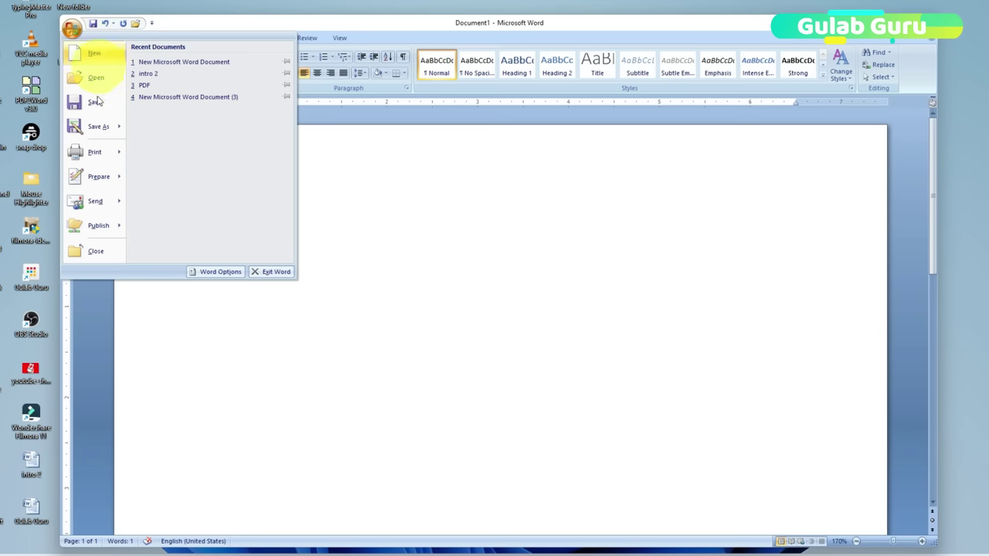
- Dismiss the Office menu after reopening it twice, then select the word Bvbbb
{"action": "left_click", "coordinate": [408, 260]}
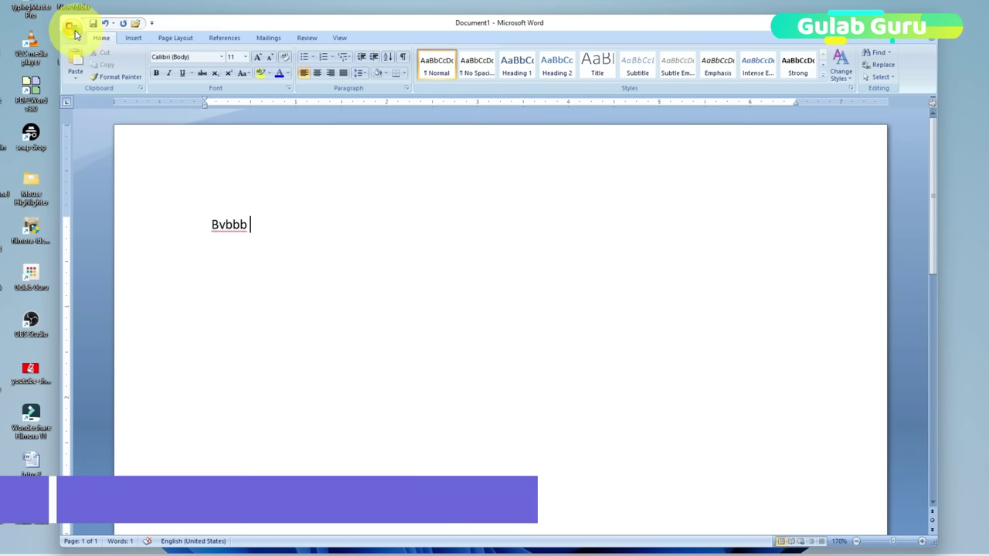
{"action": "left_click", "coordinate": [73, 31]}
{"action": "left_click", "coordinate": [426, 236]}
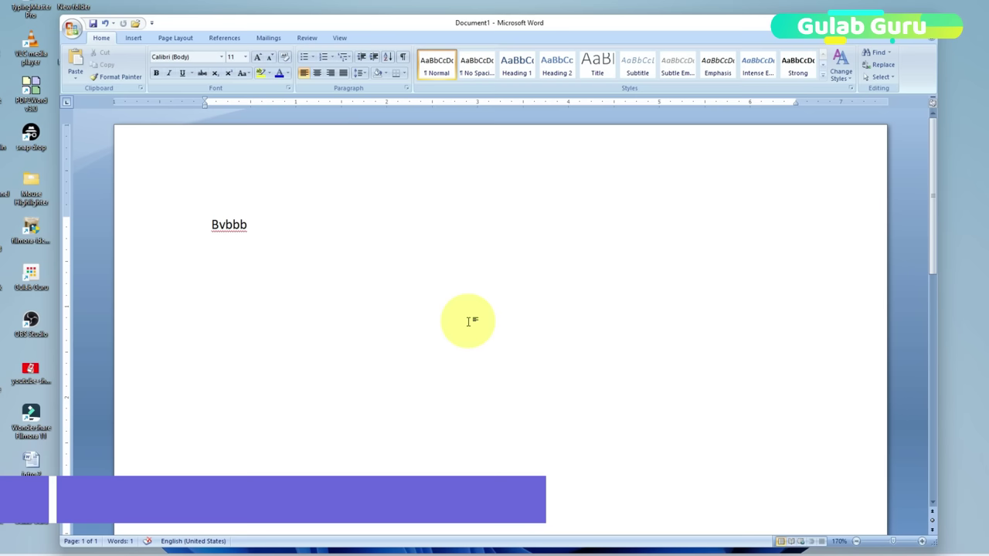
{"action": "left_click", "coordinate": [72, 29]}
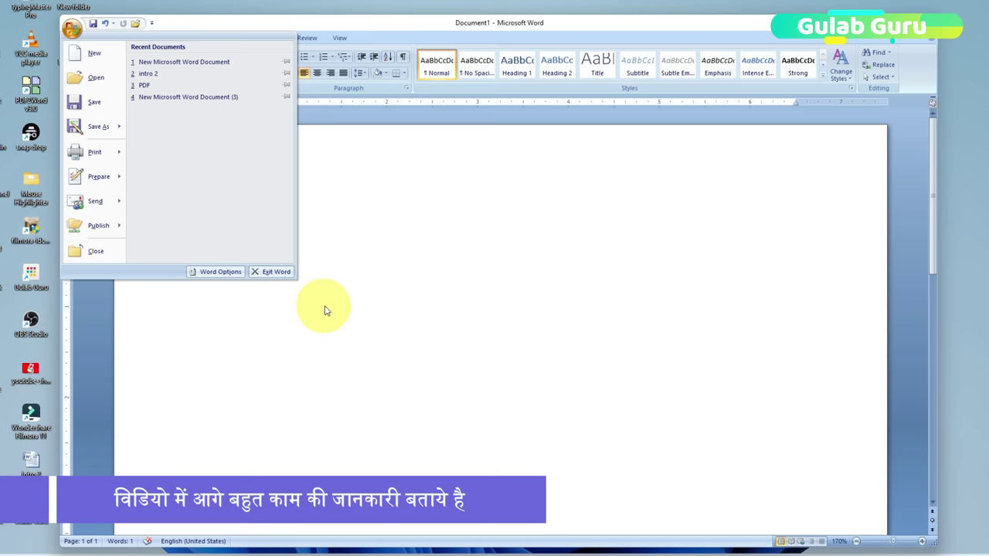
{"action": "left_click", "coordinate": [379, 272]}
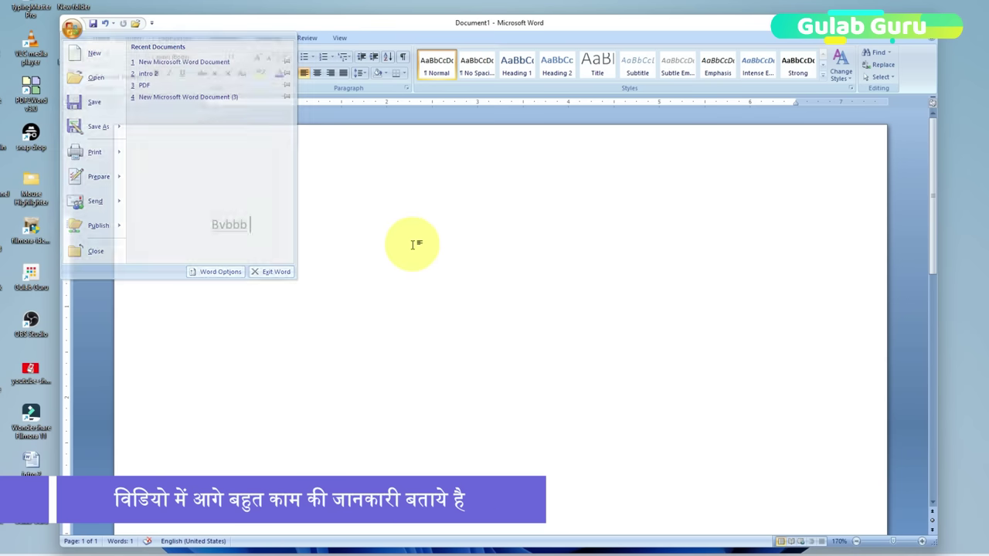
{"action": "left_click_drag", "start_coordinate": [287, 236], "coordinate": [211, 227]}
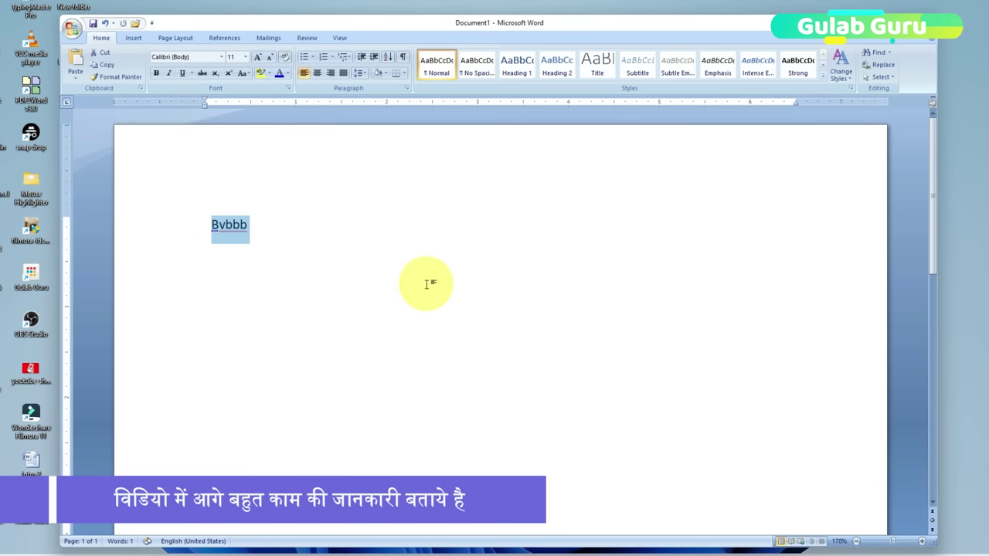
- Replace Bvbbb with =rand(), expand it into sample paragraphs, then undo the expansion
{"action": "key", "text": "Delete"}
{"action": "type", "text": "=rand()"}
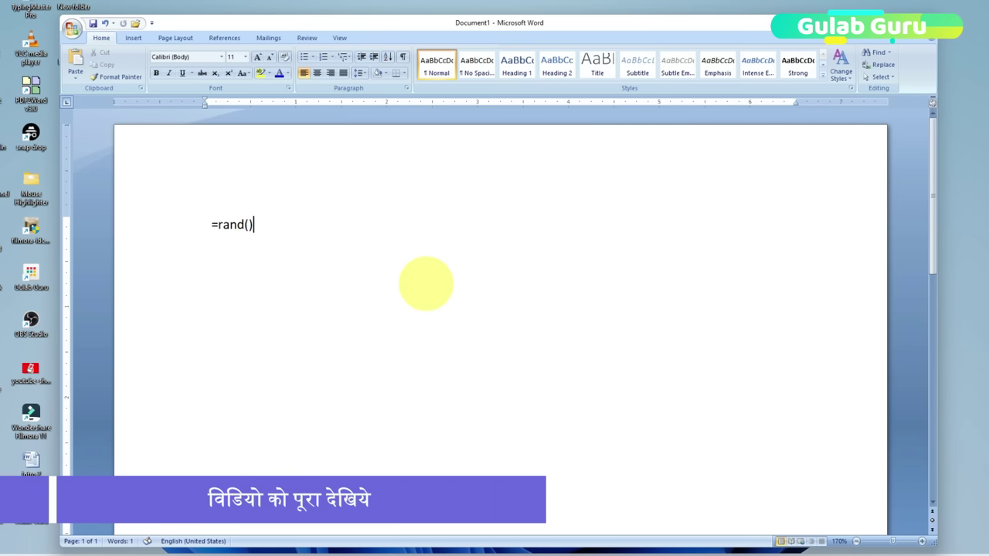
{"action": "key", "text": "Return"}
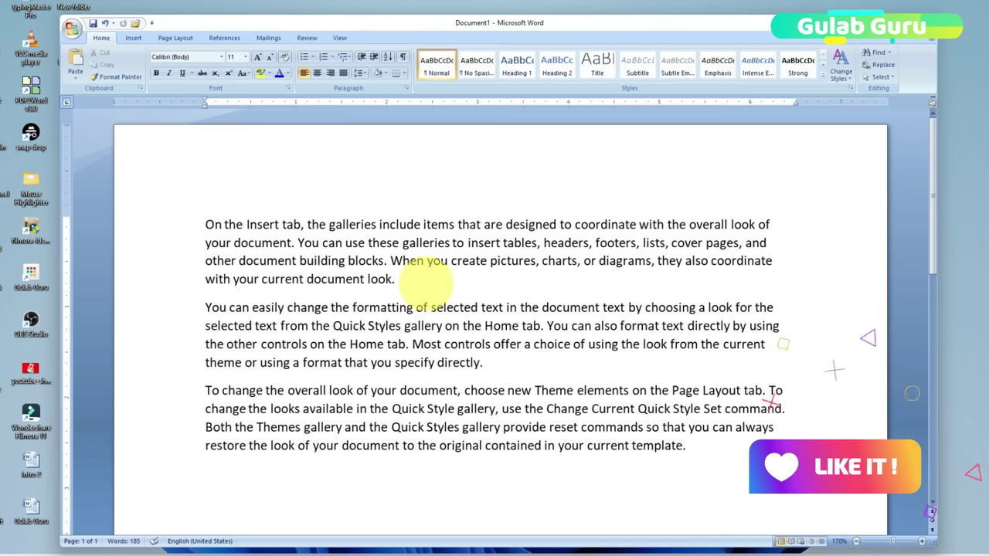
{"action": "key", "text": "ctrl+z"}
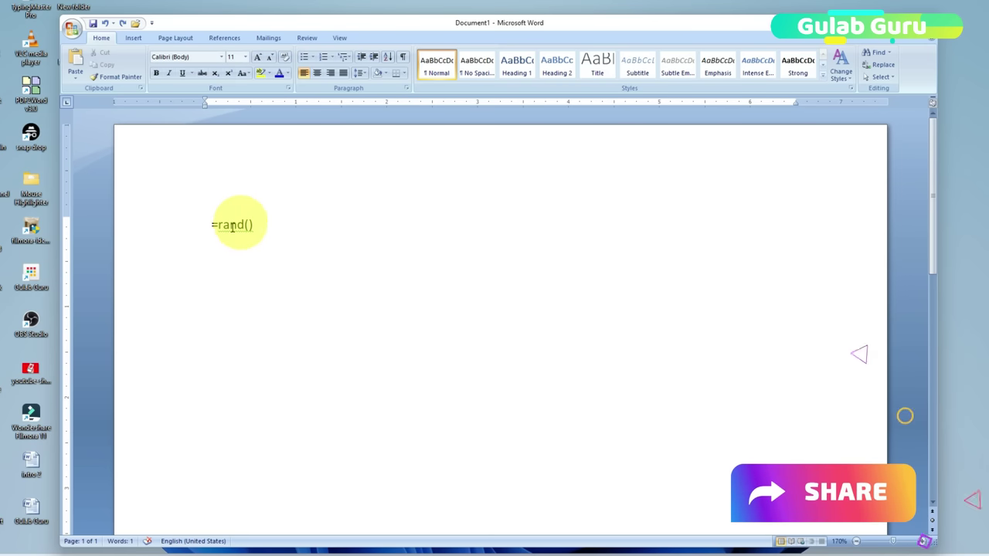
- Expand =rand() once more from the end of the formula, then undo it again
{"action": "left_click", "coordinate": [262, 227]}
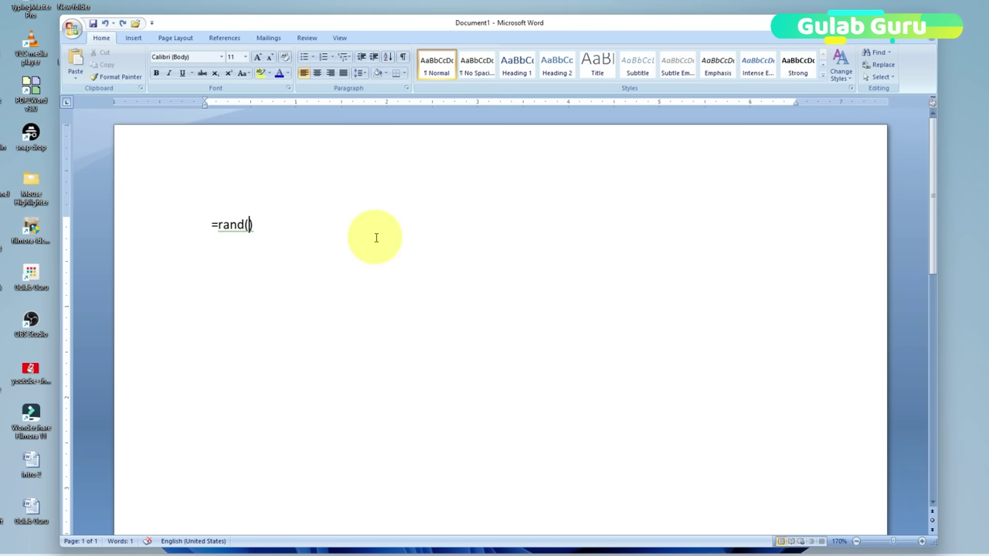
{"action": "key", "text": "Return"}
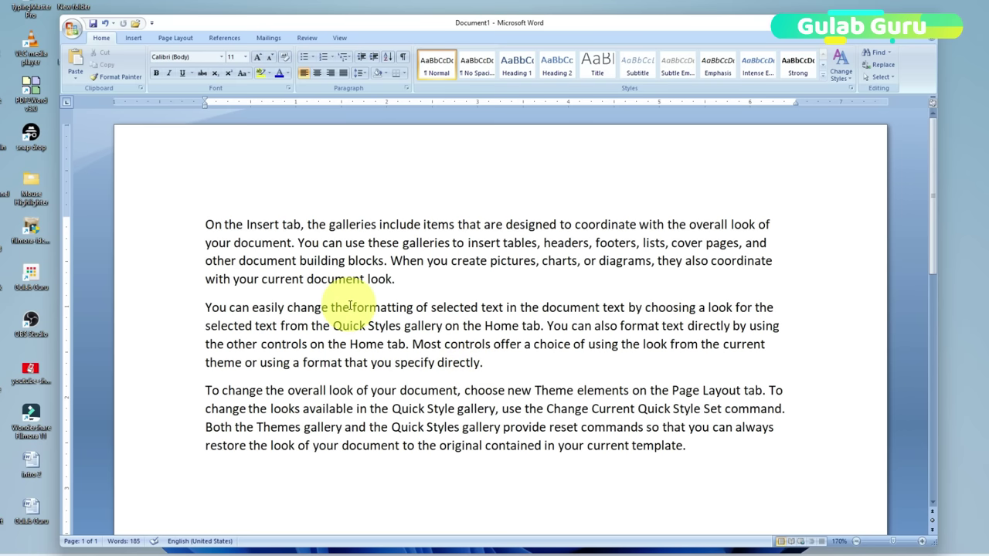
{"action": "key", "text": "ctrl+z"}
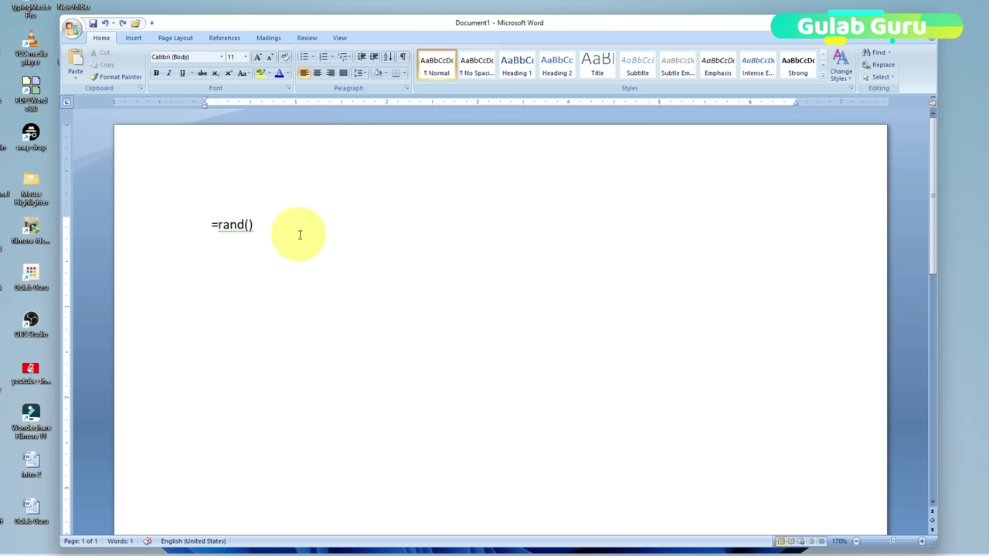
- Change the formula to =rand(10,2) and expand it into ten two-sentence paragraphs (408 words)
{"action": "type", "text": "2"}
{"action": "type", "text": ","}
{"action": "key", "text": "BackSpace"}
{"action": "key", "text": "BackSpace"}
{"action": "type", "text": "10"}
{"action": "type", "text": ","}
{"action": "key", "text": "BackSpace"}
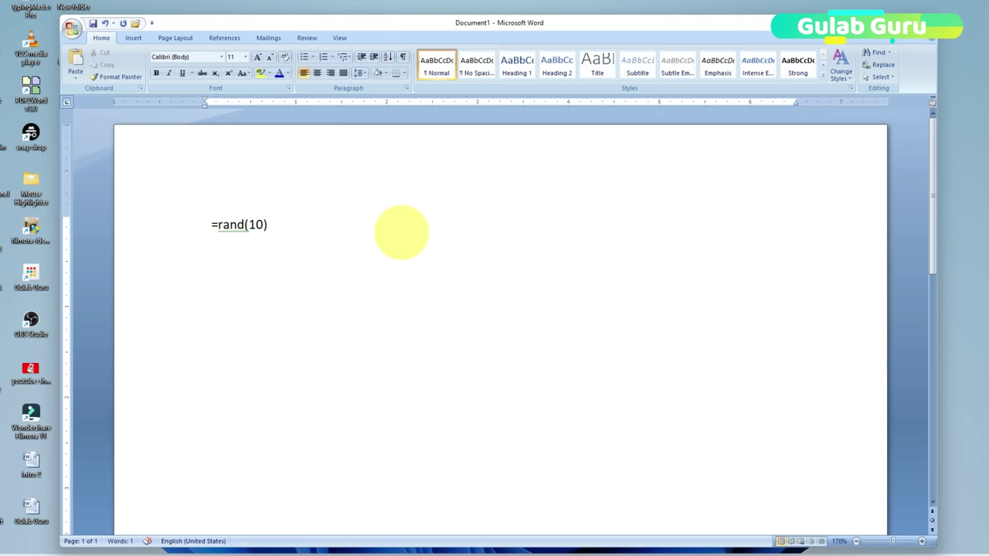
{"action": "type", "text": ","}
{"action": "type", "text": "2"}
{"action": "key", "text": "End"}
{"action": "key", "text": "Return"}
{"action": "left_click", "coordinate": [279, 224]}
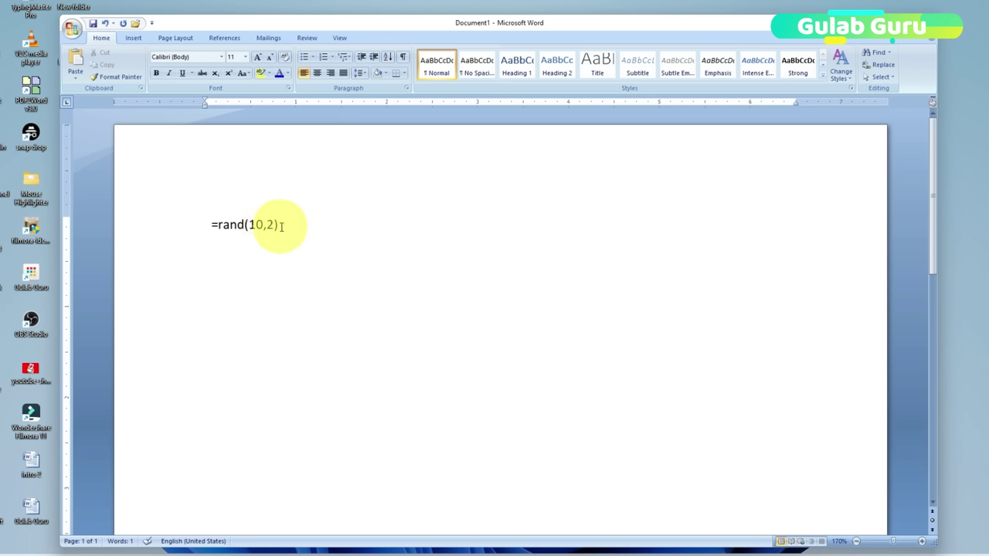
{"action": "key", "text": "Return"}
{"action": "scroll", "coordinate": [287, 223], "scroll_direction": "up", "scroll_amount": 5}
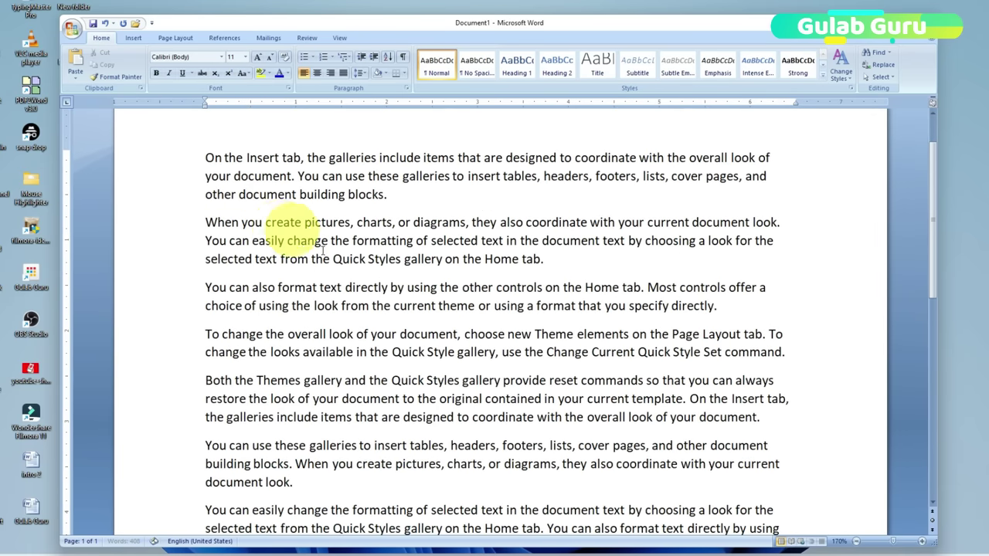
{"action": "scroll", "coordinate": [287, 224], "scroll_direction": "up", "scroll_amount": 2}
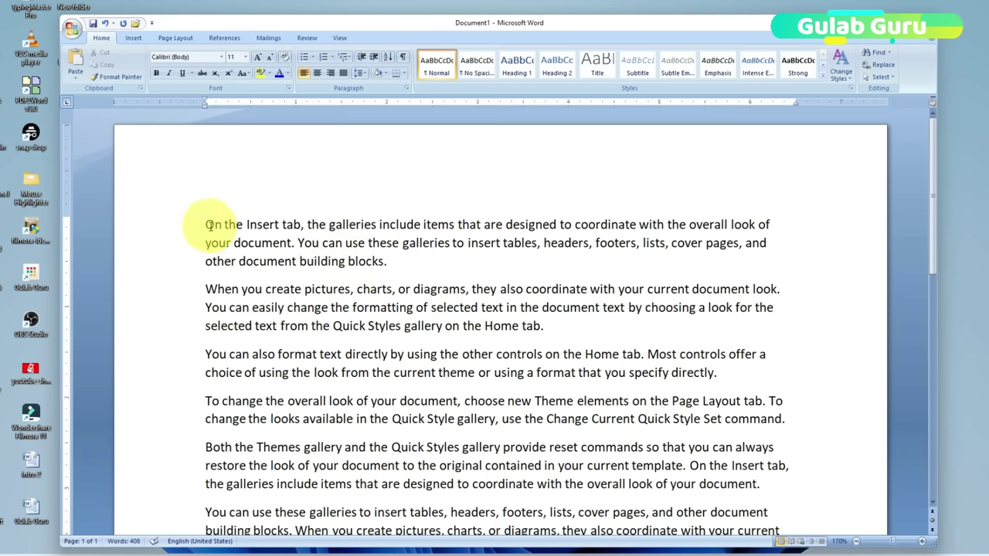
{"action": "left_click_drag", "start_coordinate": [207, 225], "coordinate": [291, 244]}
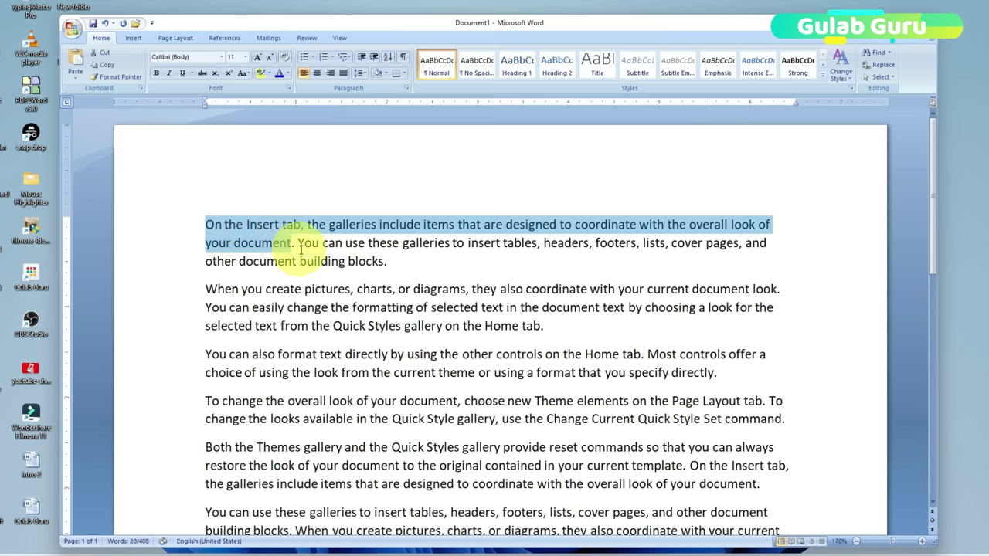
{"action": "left_click", "coordinate": [303, 243], "text": "ctrl"}
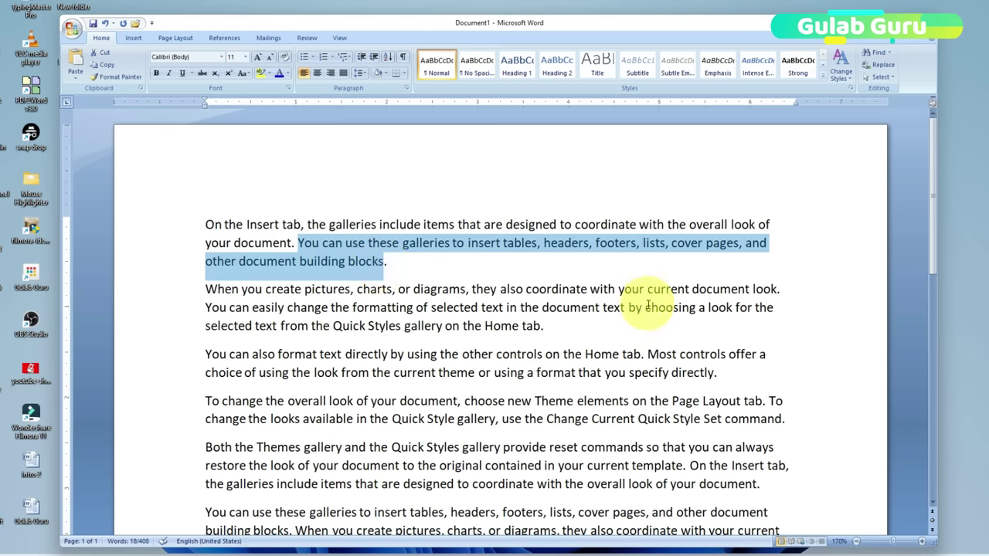
{"action": "left_click_drag", "start_coordinate": [205, 288], "coordinate": [781, 291]}
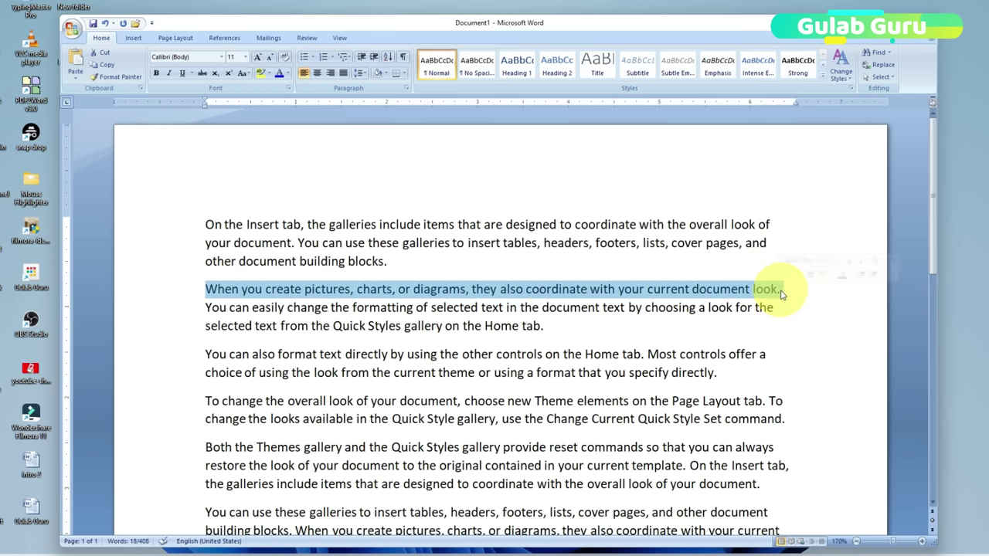
{"action": "left_click", "coordinate": [781, 292]}
{"action": "scroll", "coordinate": [332, 344], "scroll_direction": "down", "scroll_amount": 10}
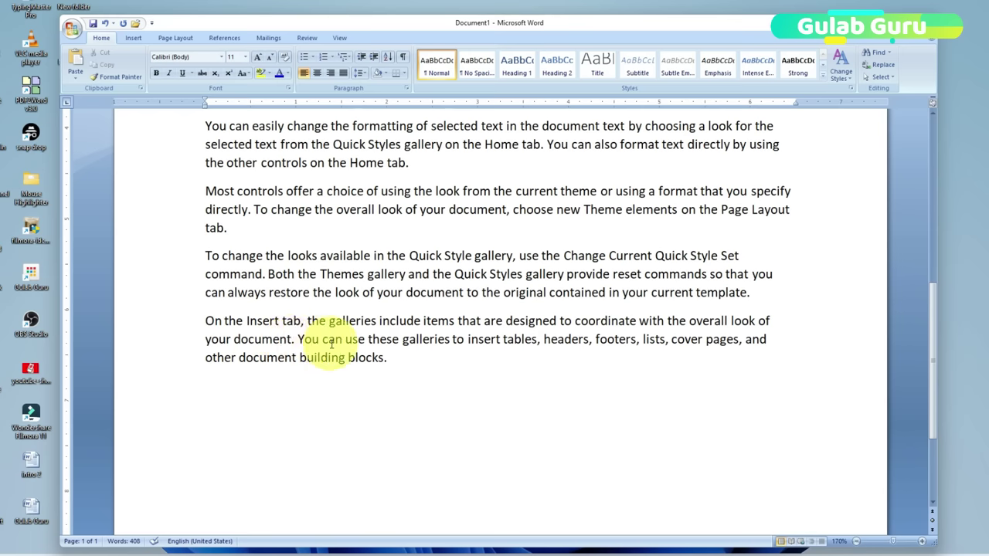
{"action": "scroll", "coordinate": [332, 344], "scroll_direction": "up", "scroll_amount": 2}
{"action": "scroll", "coordinate": [331, 320], "scroll_direction": "up", "scroll_amount": 1}
{"action": "scroll", "coordinate": [324, 325], "scroll_direction": "up", "scroll_amount": 1}
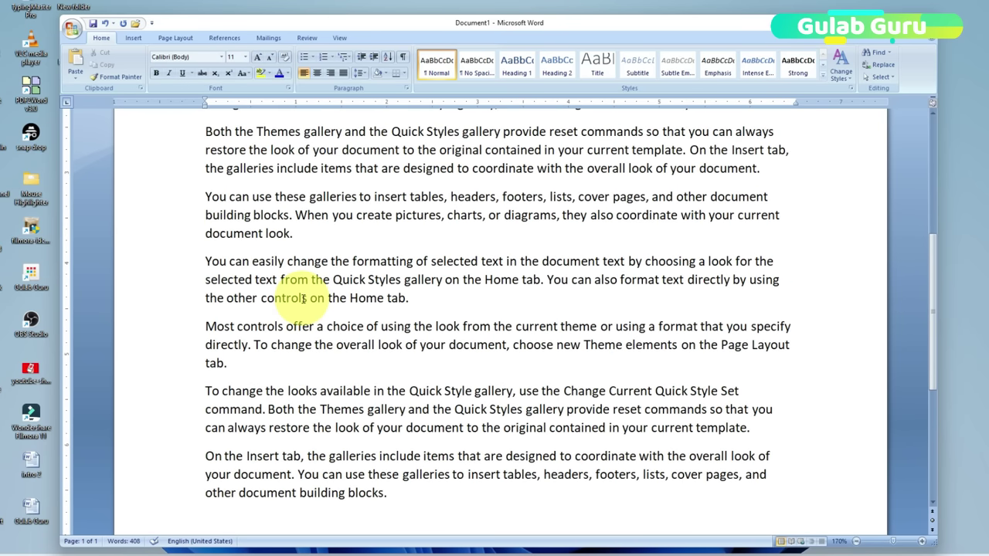
{"action": "scroll", "coordinate": [309, 298], "scroll_direction": "up", "scroll_amount": 1}
{"action": "scroll", "coordinate": [231, 224], "scroll_direction": "up", "scroll_amount": 1}
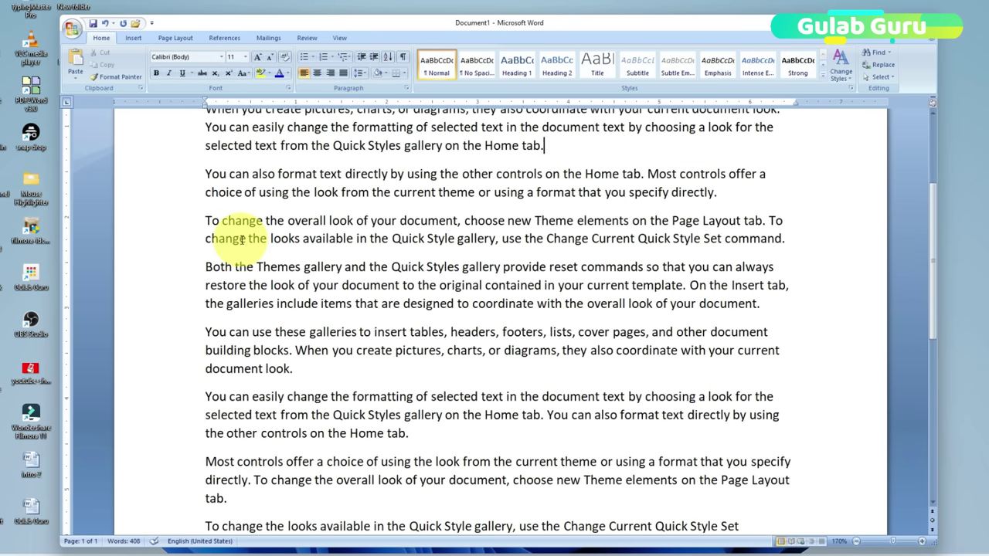
{"action": "scroll", "coordinate": [236, 222], "scroll_direction": "up", "scroll_amount": 1}
{"action": "scroll", "coordinate": [234, 209], "scroll_direction": "up", "scroll_amount": 1}
{"action": "scroll", "coordinate": [224, 188], "scroll_direction": "up", "scroll_amount": 1}
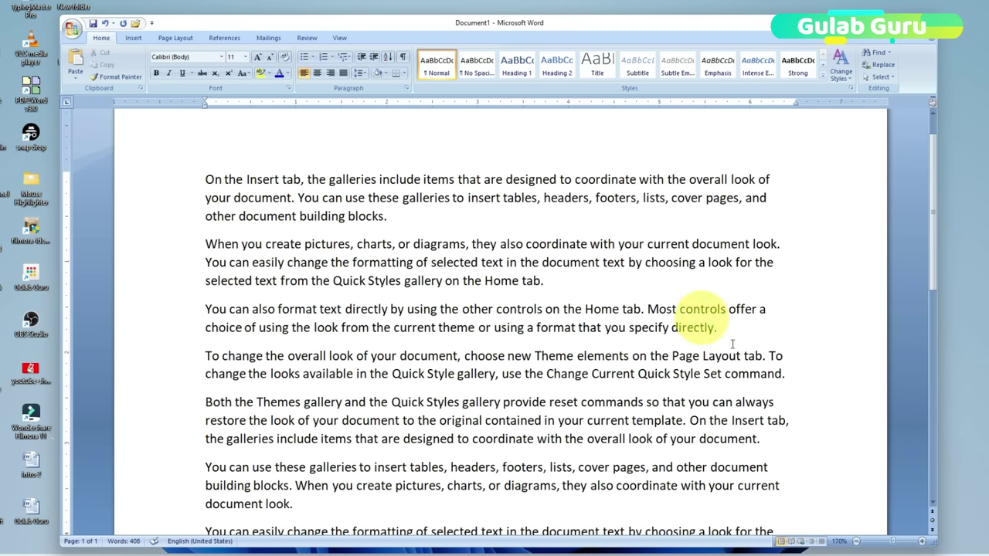
{"action": "scroll", "coordinate": [748, 359], "scroll_direction": "down", "scroll_amount": 6}
{"action": "scroll", "coordinate": [722, 382], "scroll_direction": "down", "scroll_amount": 7}
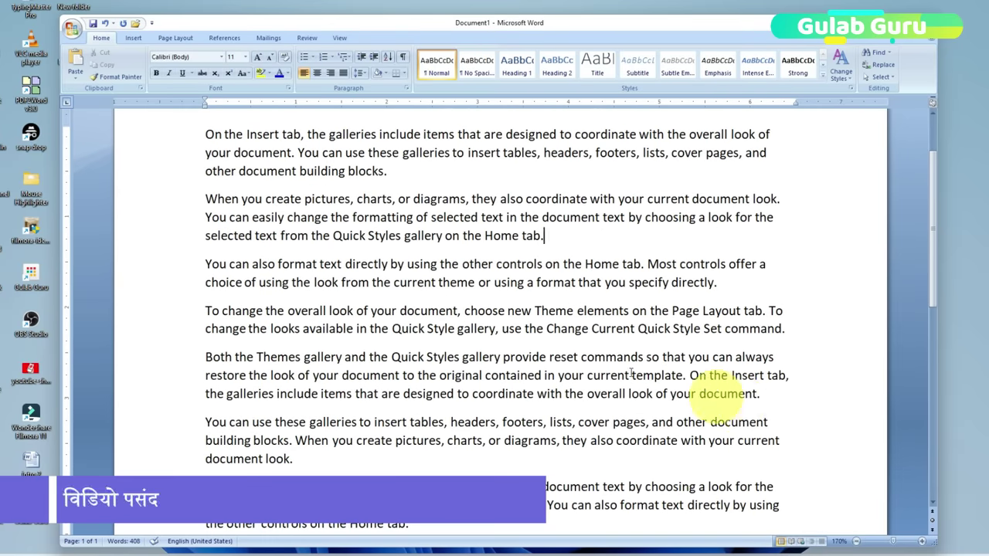
{"action": "scroll", "coordinate": [513, 320], "scroll_direction": "down", "scroll_amount": 3}
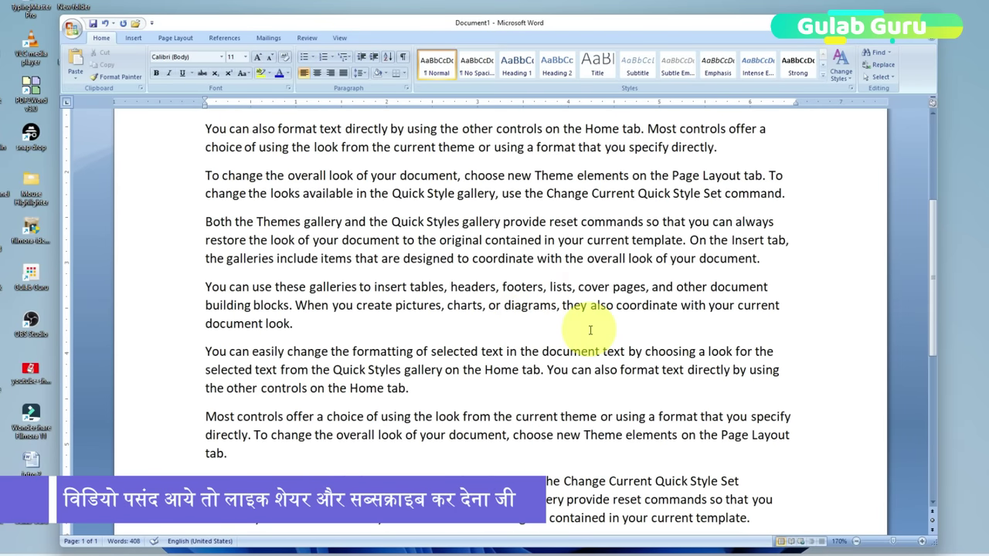
{"action": "scroll", "coordinate": [590, 329], "scroll_direction": "up", "scroll_amount": 4}
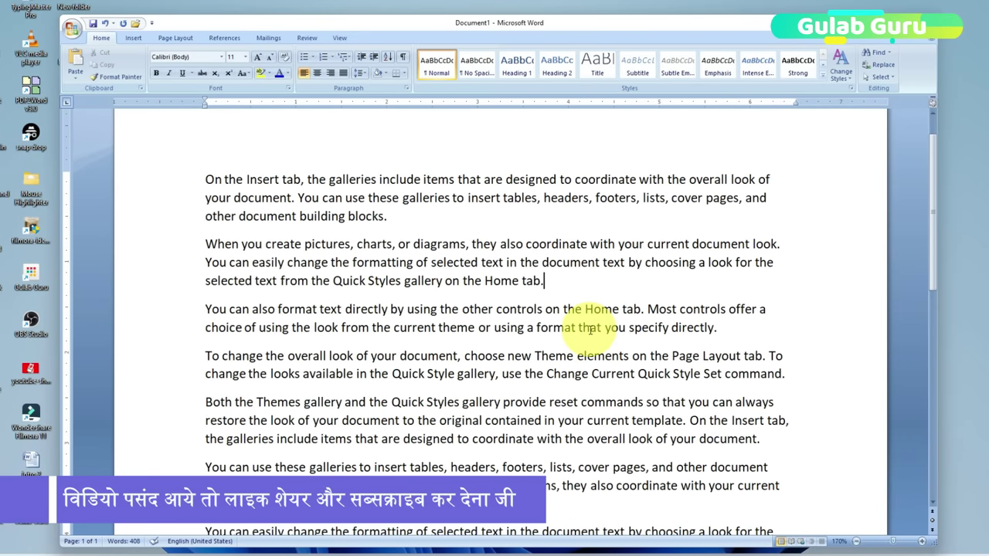
- Open the Office button menu listing four recent documents
{"action": "left_click", "coordinate": [72, 31]}
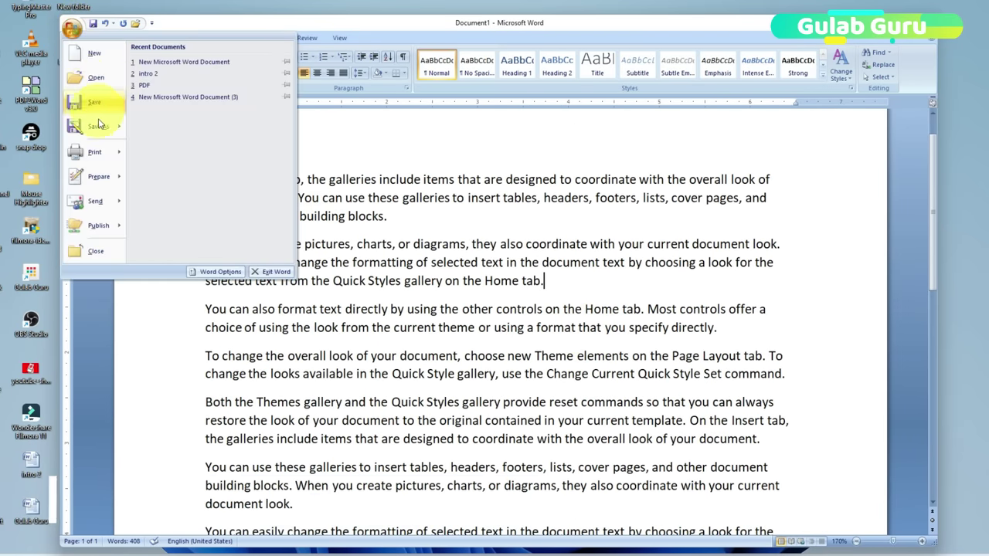